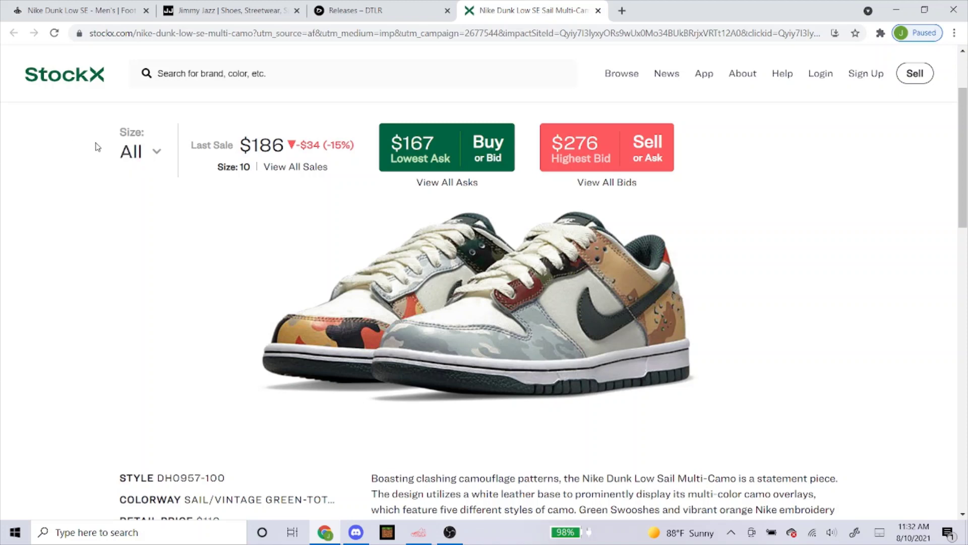
- Review StockX per-size resale prices for the Dunk Low SE Sail Multi-Camo ($167 lowest ask, $276 highest bid)
click(146, 151)
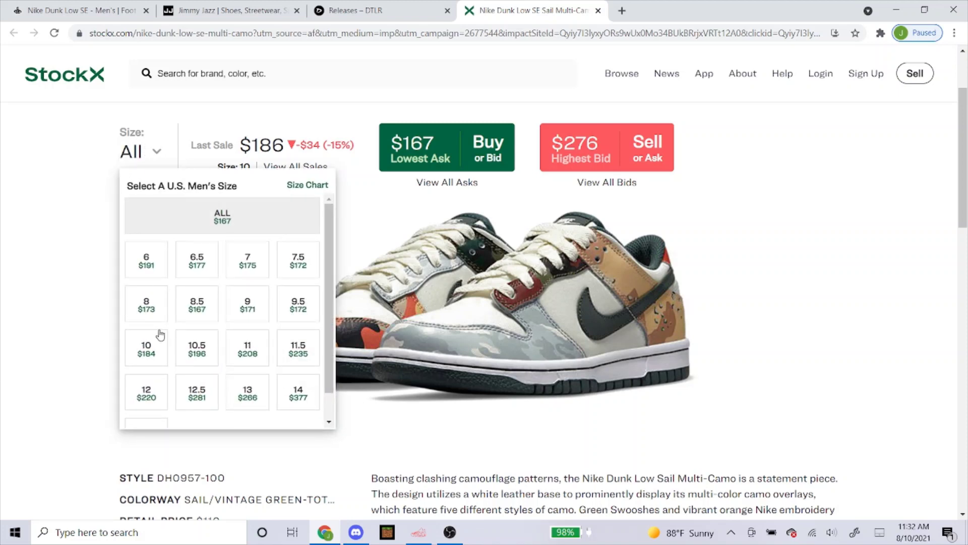
scroll(158, 335, down, 1)
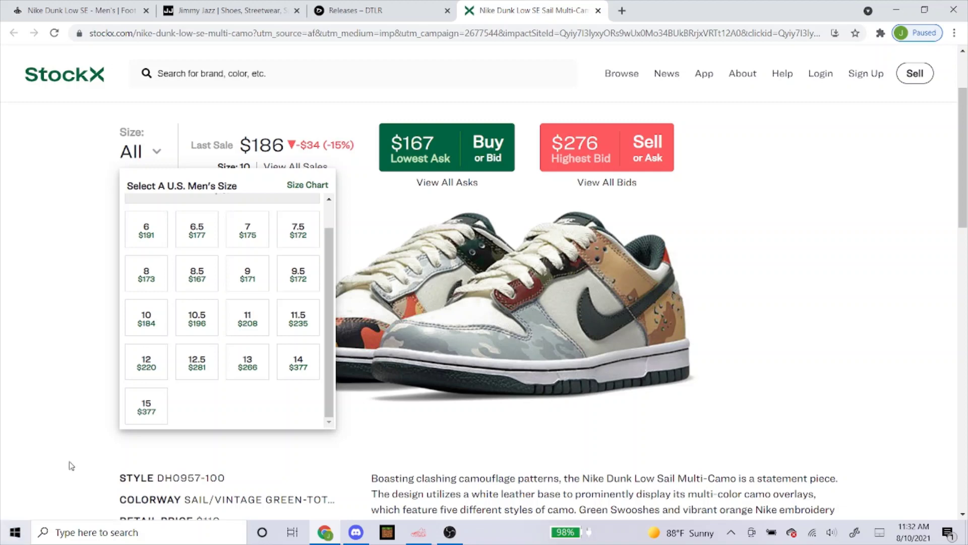
scroll(65, 460, up, 2)
scroll(197, 419, up, 1)
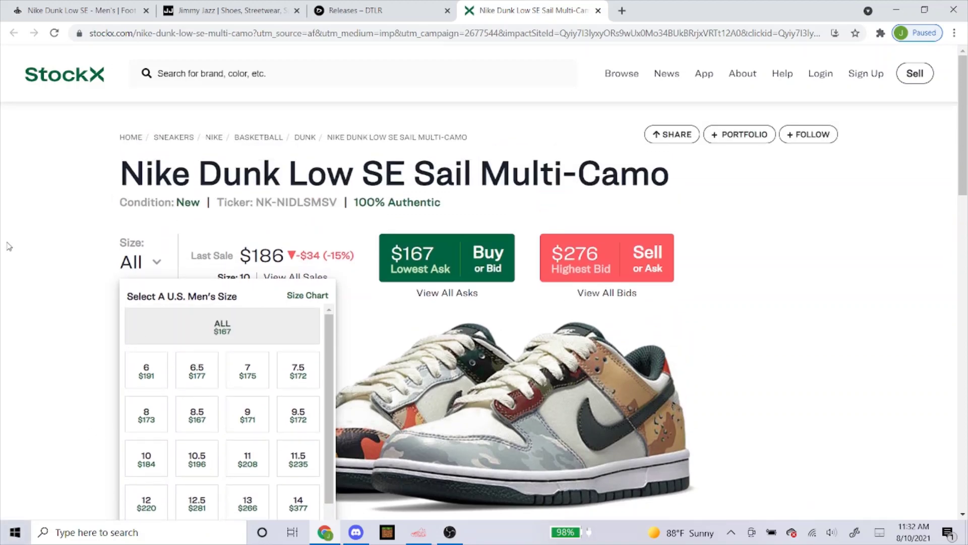
scroll(10, 246, down, 2)
scroll(160, 253, up, 1)
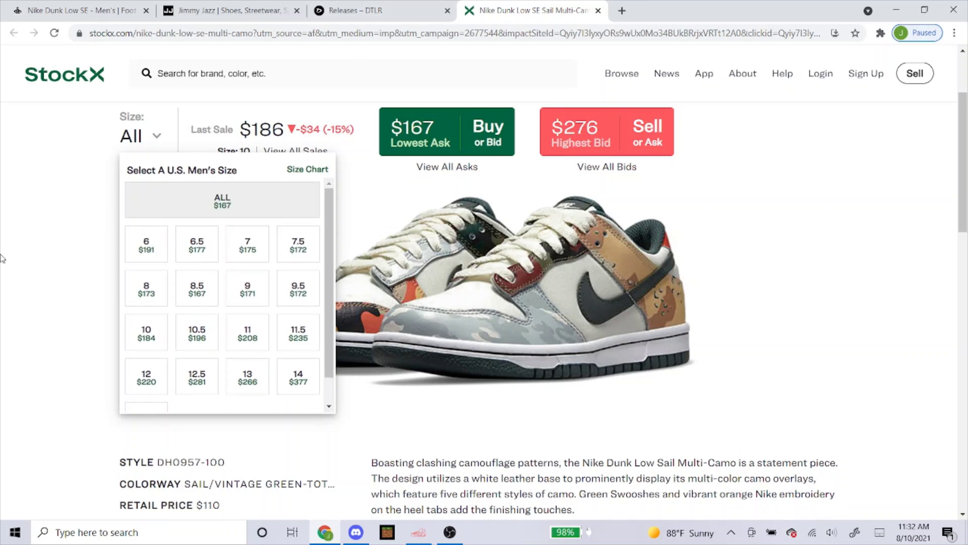
click(29, 228)
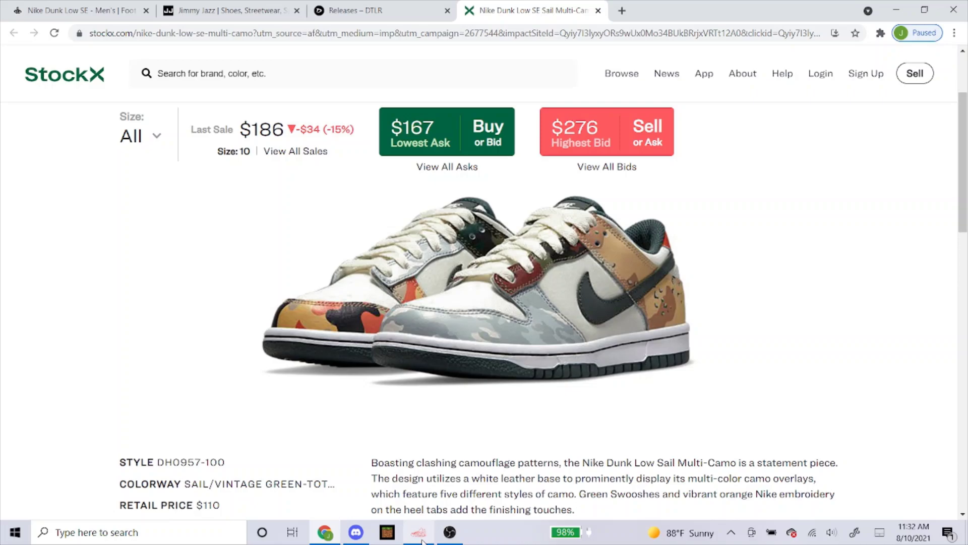
click(408, 532)
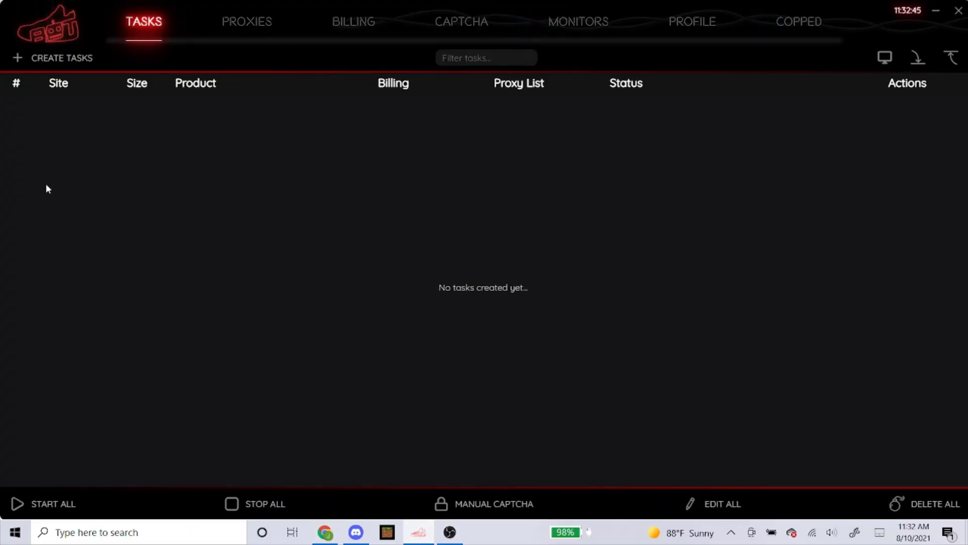
- Create a new task for the Footlocker site, keeping Smooth mode
click(56, 59)
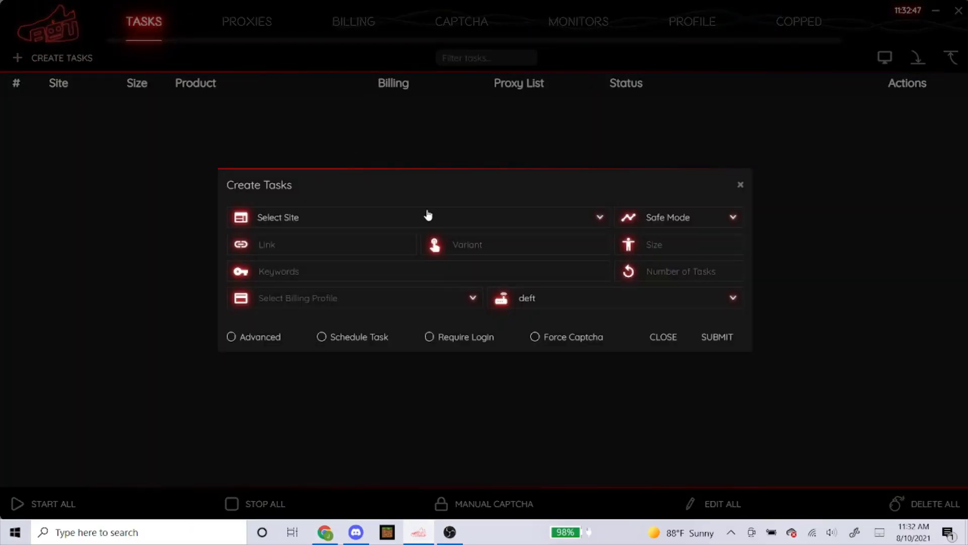
click(426, 216)
text(footlo)
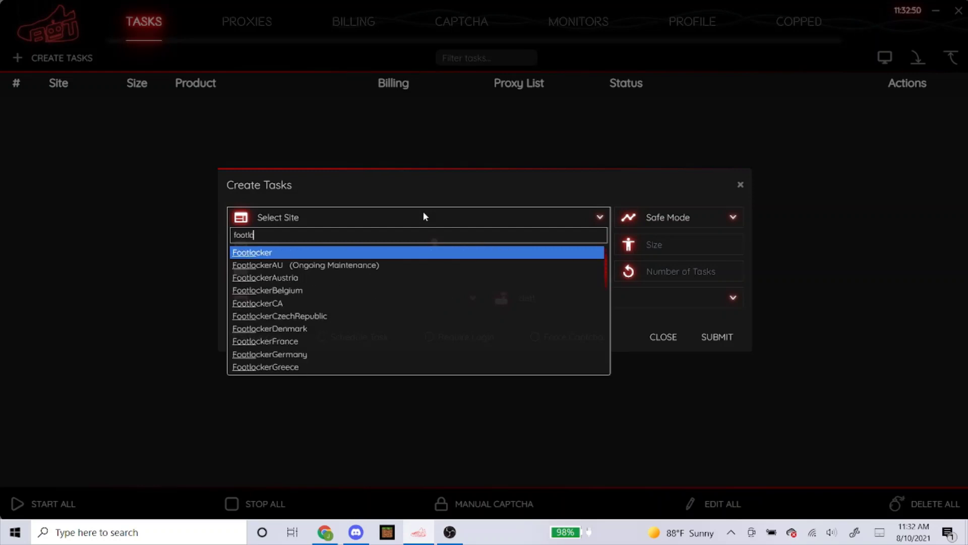
key(Return)
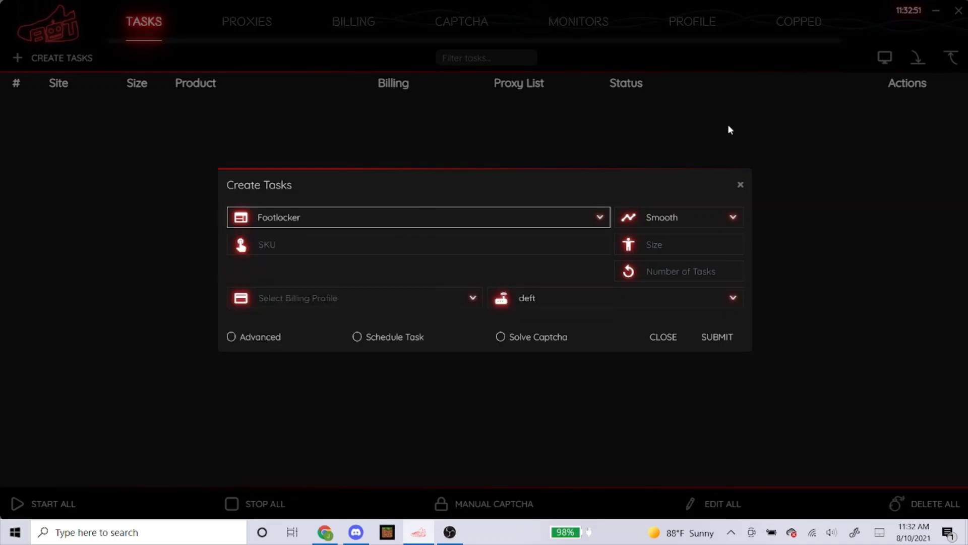
click(666, 221)
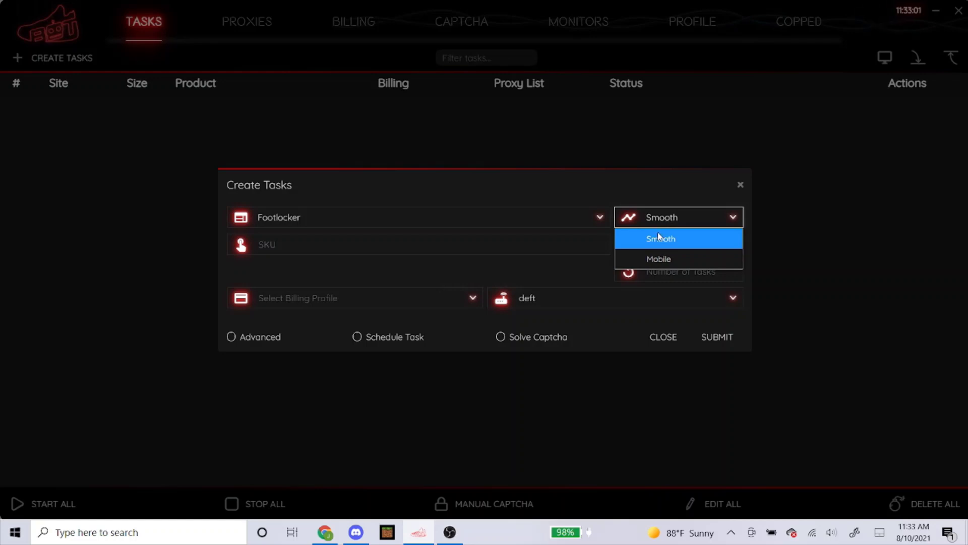
click(657, 236)
- Bring up the Foot Locker Nike Dunk Low SE product page in Chrome
click(467, 247)
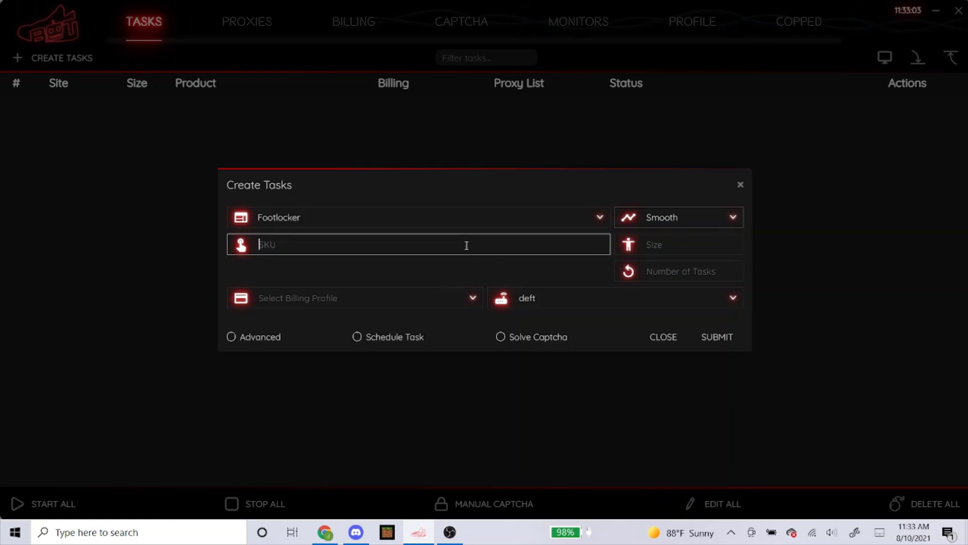
click(325, 532)
click(81, 10)
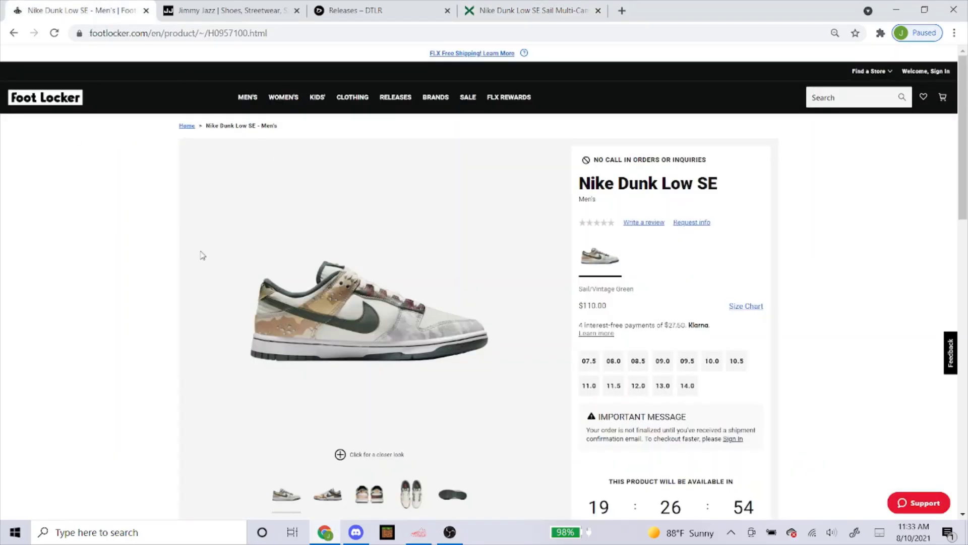
- Open the Nike Dunk Low SE product page from Foot Locker's release calendar
click(398, 99)
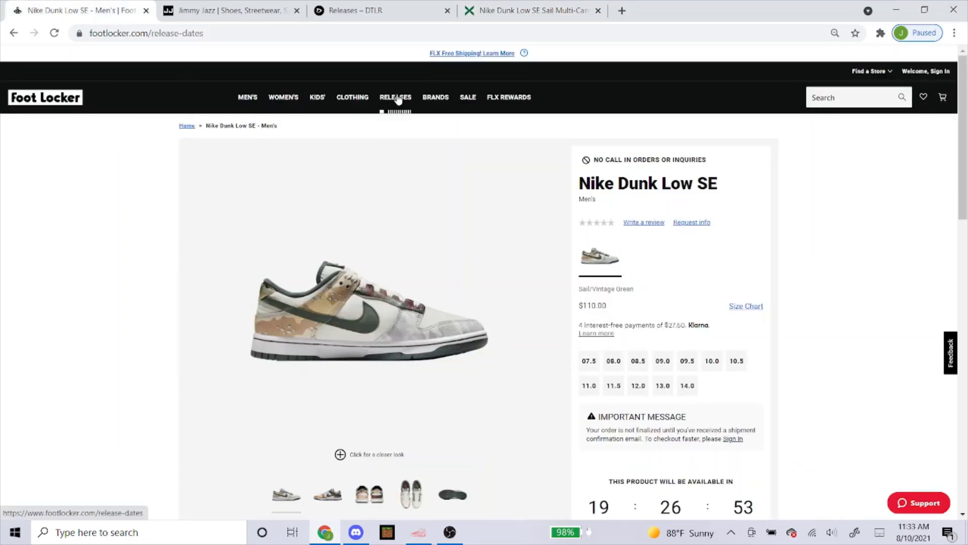
scroll(271, 253, down, 1)
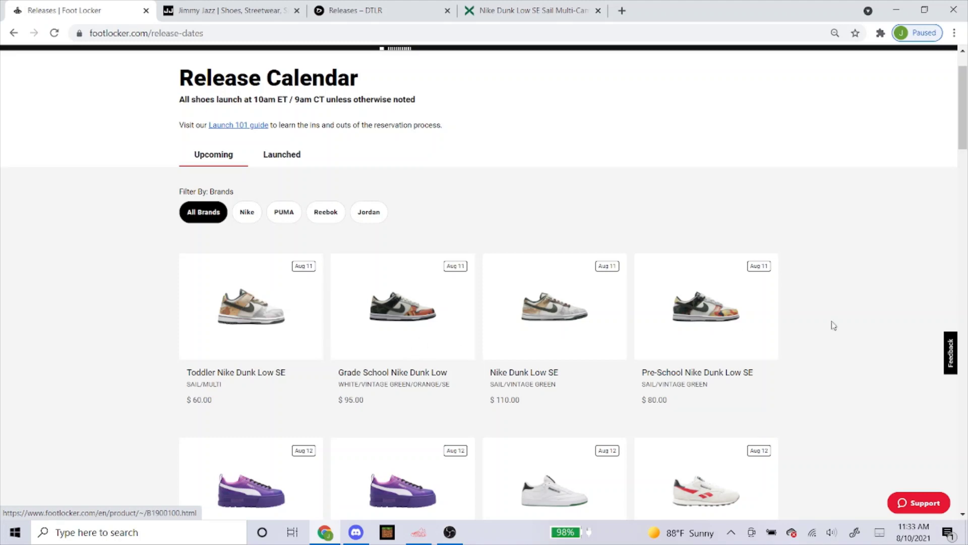
scroll(298, 363, down, 1)
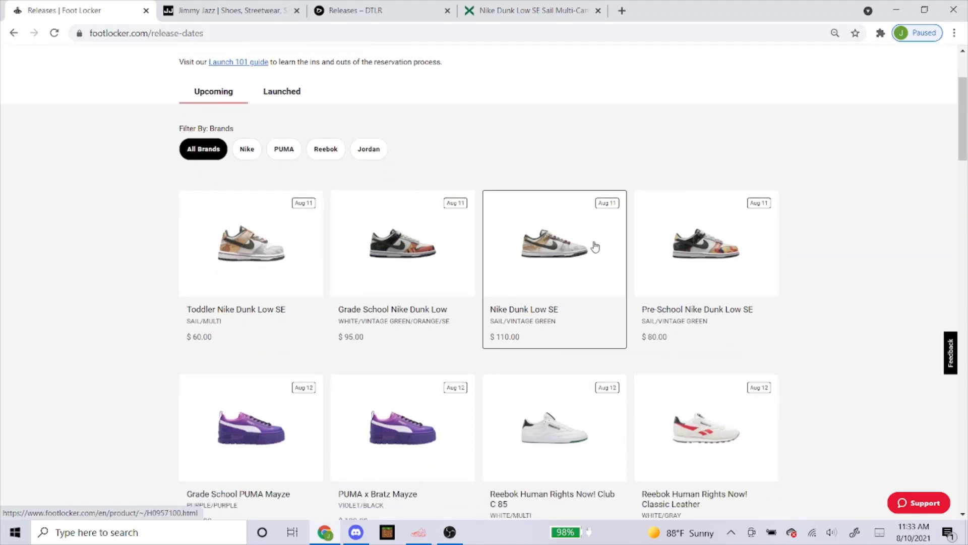
click(540, 250)
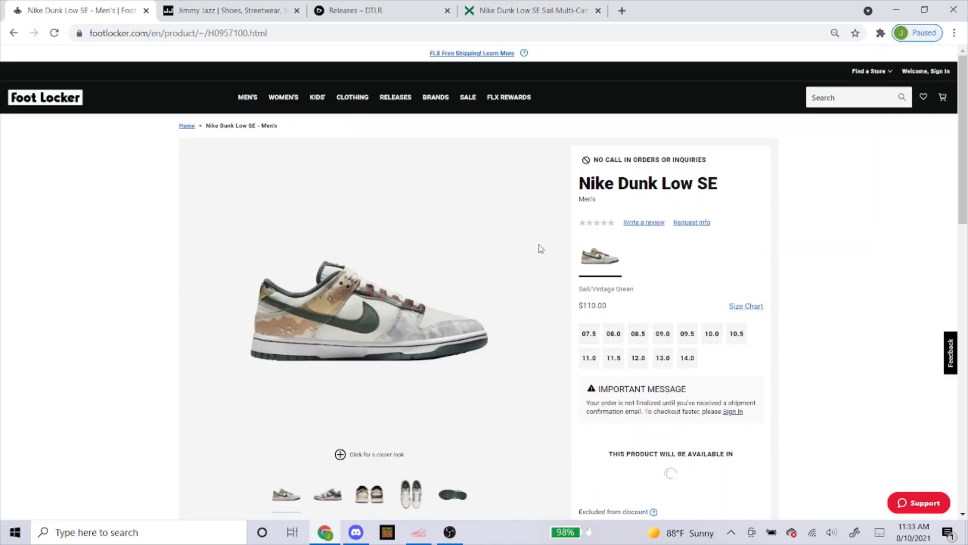
scroll(538, 249, down, 3)
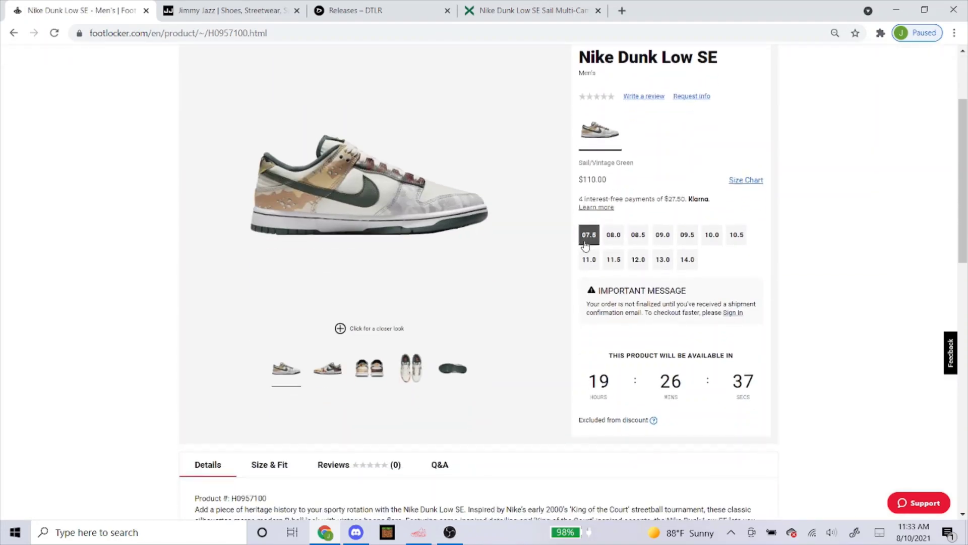
click(681, 270)
- Copy product number H0957100 from the product Details section
scroll(370, 281, down, 3)
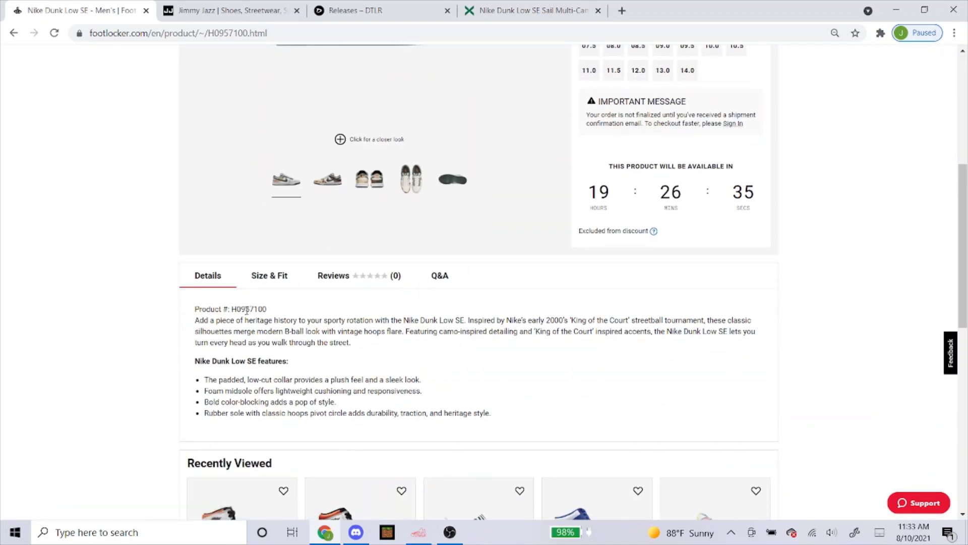
double_click(247, 308)
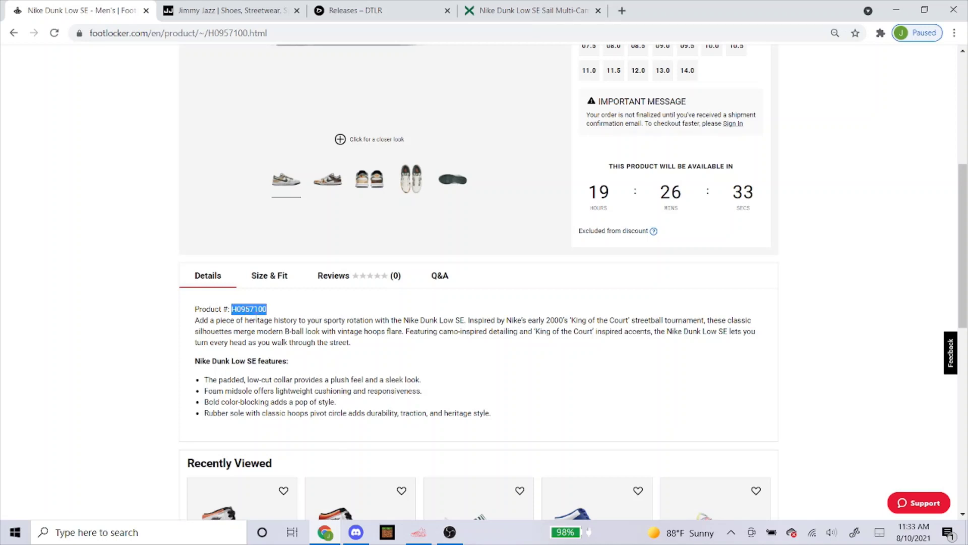
right_click(267, 309)
click(281, 316)
click(421, 540)
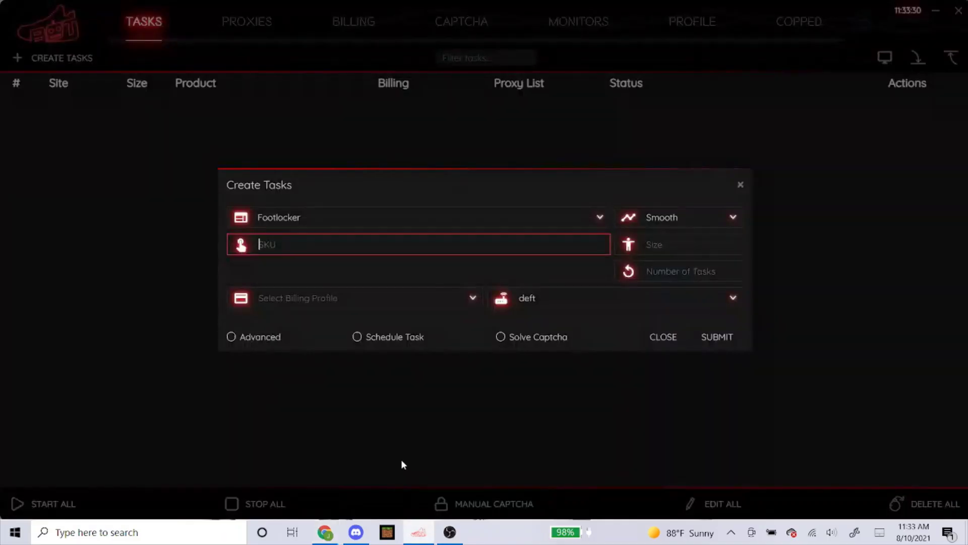
- Paste H0957100 into the Footlocker task's SKU field
right_click(349, 246)
click(371, 268)
click(740, 251)
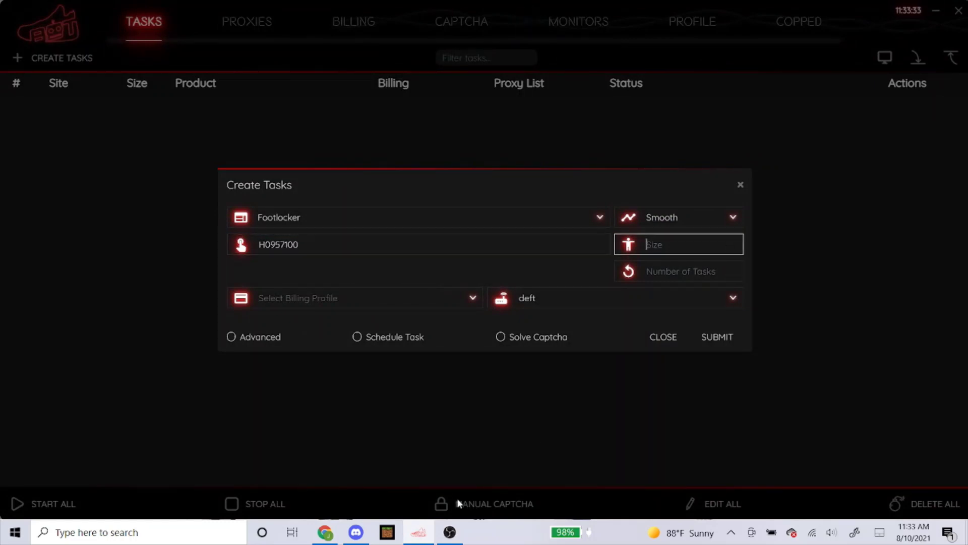
- Enter sizes 10, 10.5, 11, 11.5, 12, then clear the Size field again
click(325, 532)
scroll(574, 347, up, 2)
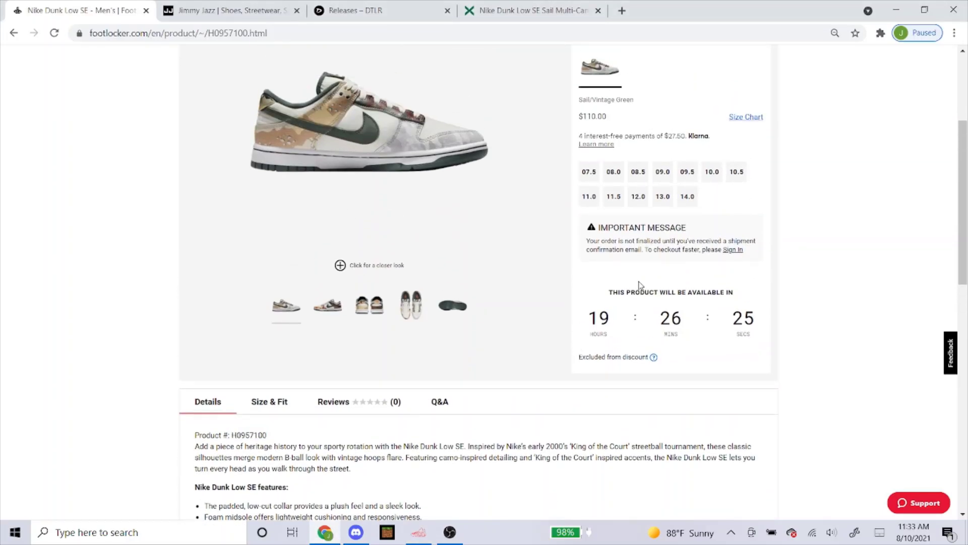
click(418, 533)
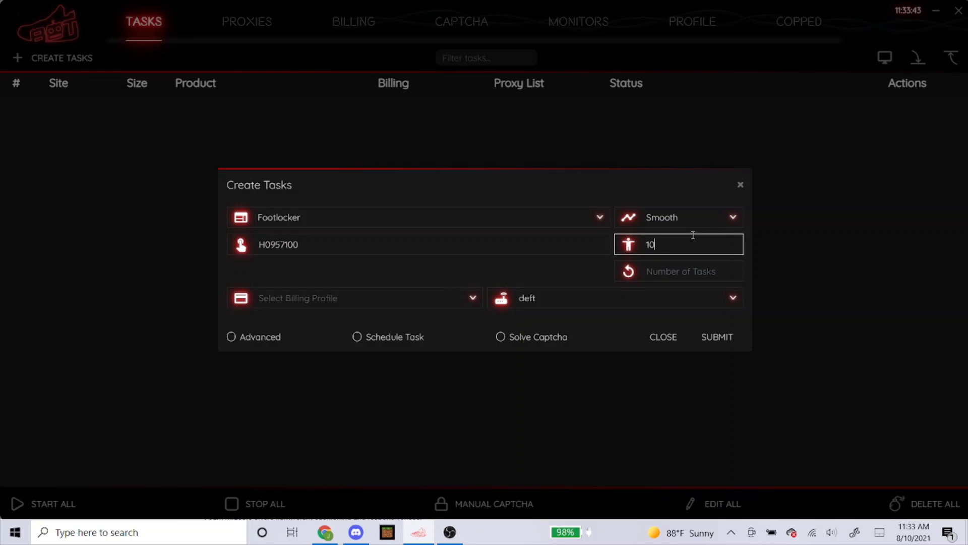
text(10,10.5,11,11.5,12)
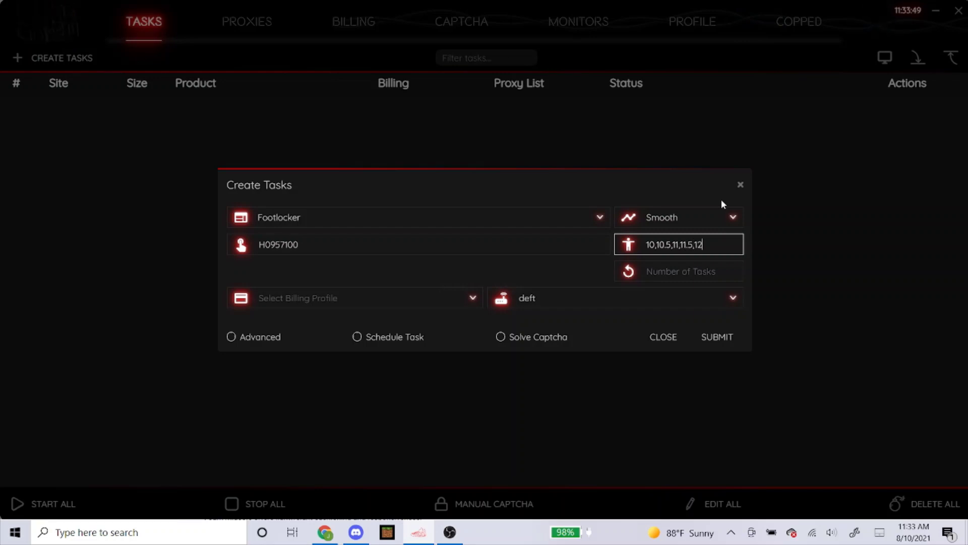
key(BackSpace)
key(BackSpace)
key(BackSpace)
key(BackSpace)
key(BackSpace)
key(BackSpace)
key(BackSpace)
key(BackSpace)
key(BackSpace)
key(BackSpace)
key(BackSpace)
key(BackSpace)
key(BackSpace)
key(BackSpace)
key(BackSpace)
key(BackSpace)
key(BackSpace)
key(BackSpace)
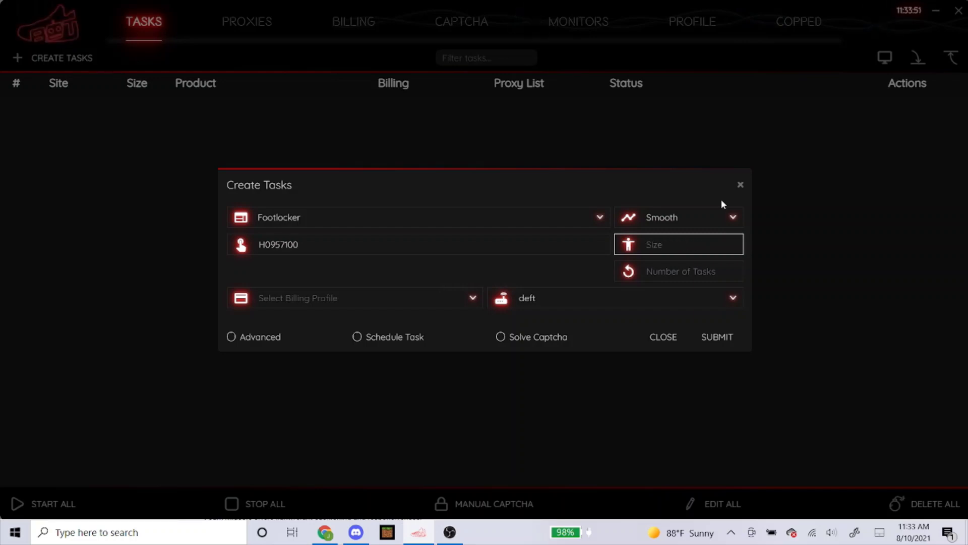
- Assign the first saved billing profile and the oculuss isps proxy list, with advanced timeouts unchecked
click(307, 297)
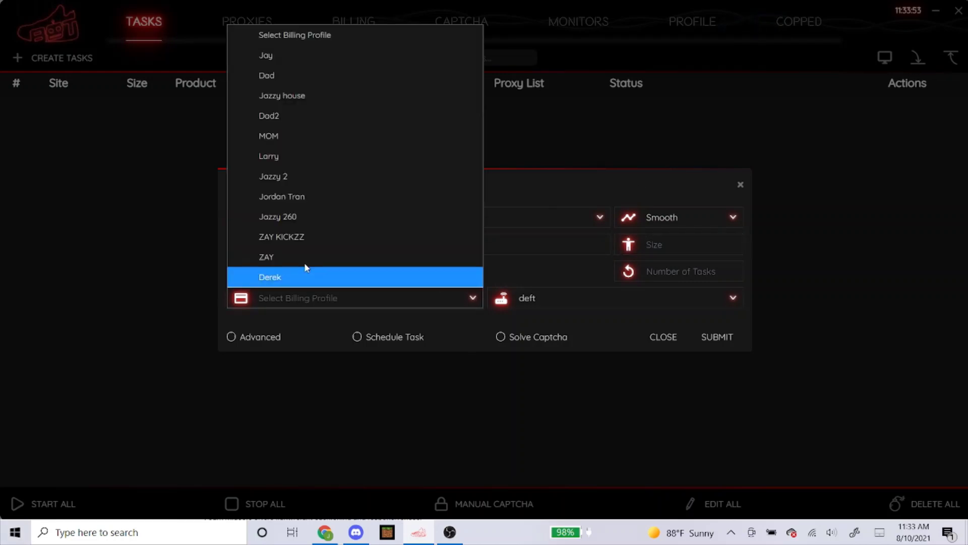
click(307, 57)
click(608, 300)
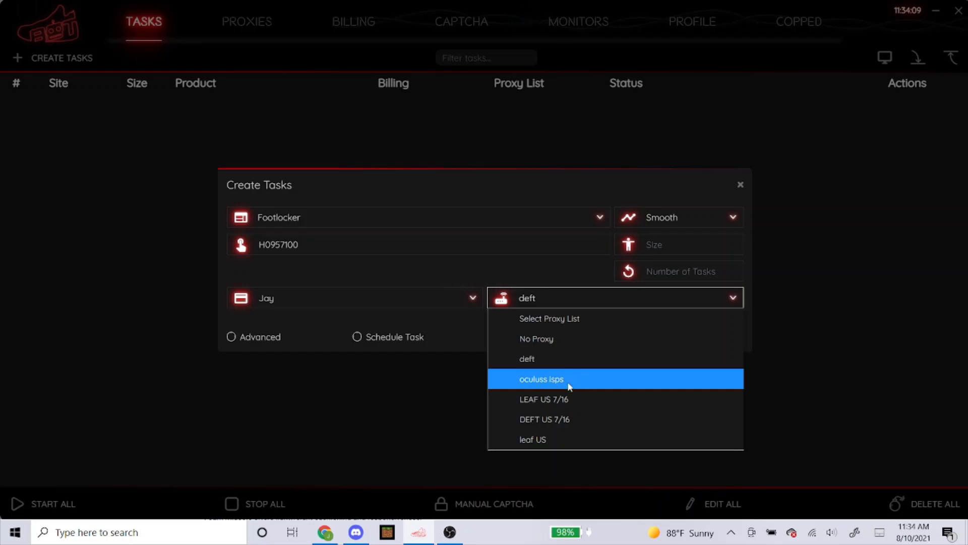
click(541, 384)
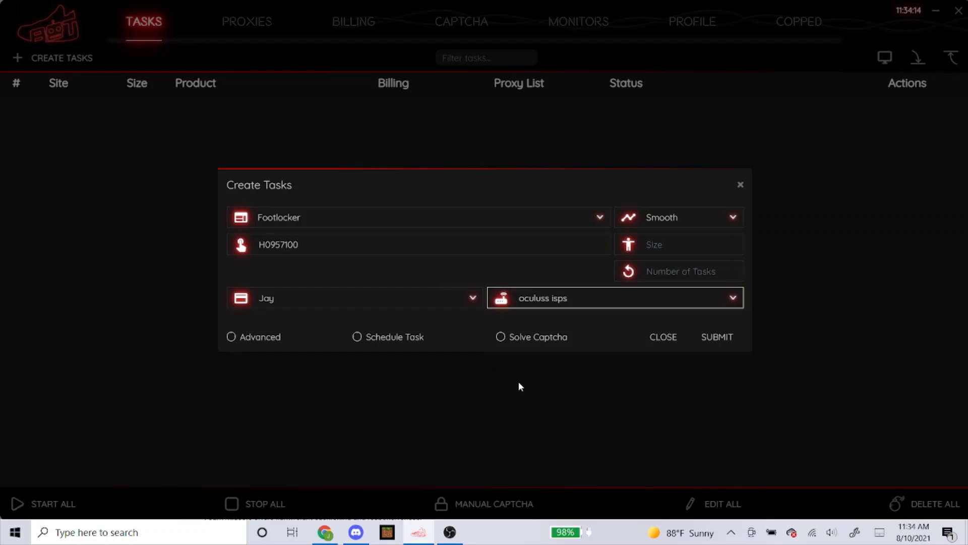
click(251, 341)
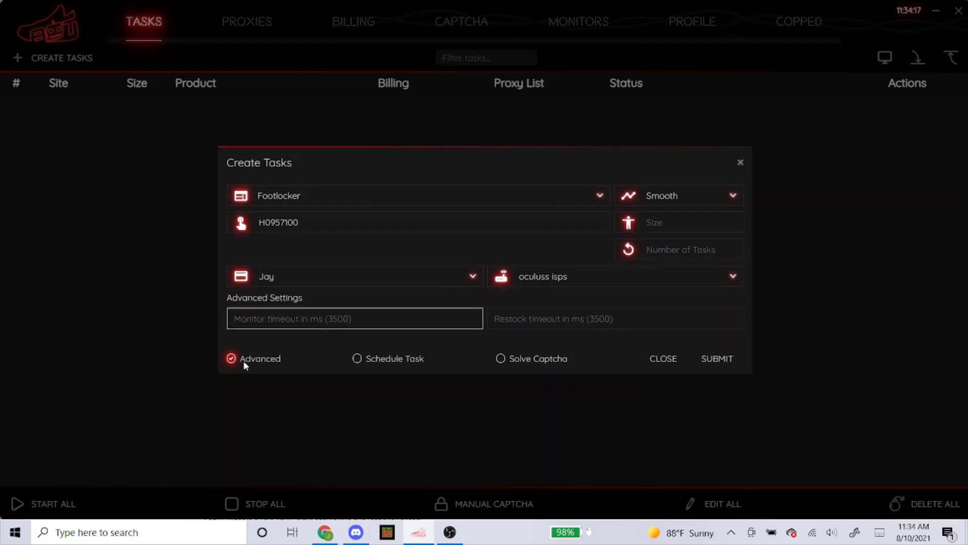
click(246, 357)
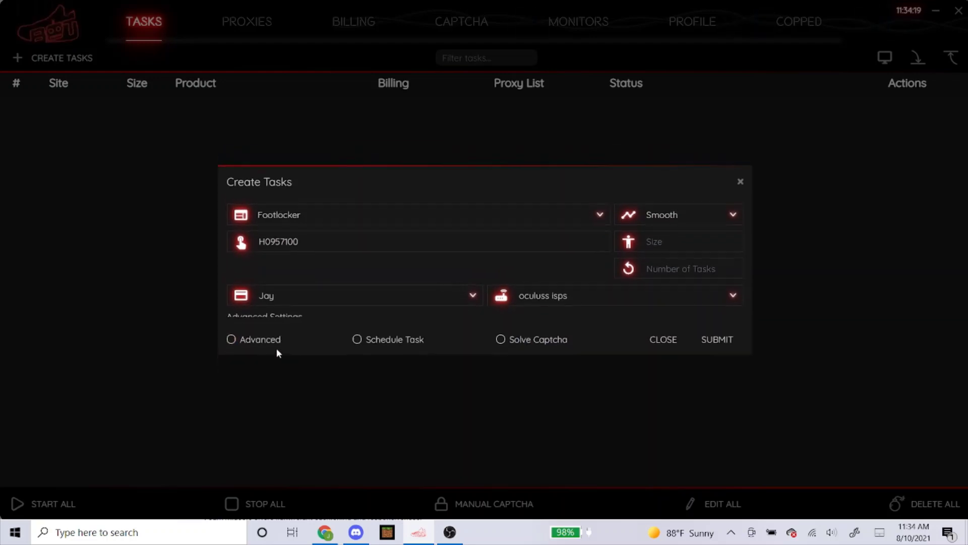
- Schedule the H0957100 Footlocker task for 06:50:00 AM and submit it
click(406, 337)
click(525, 311)
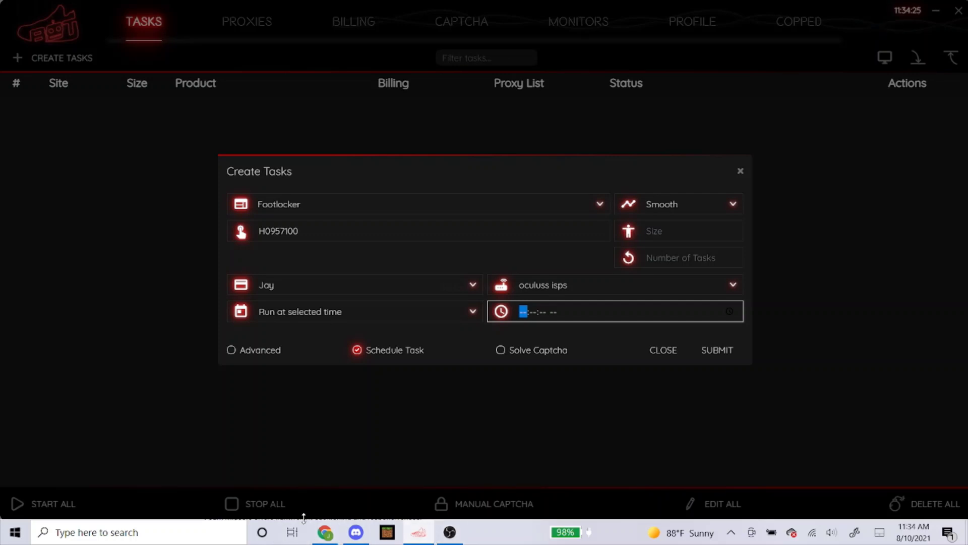
text(065000a)
click(424, 260)
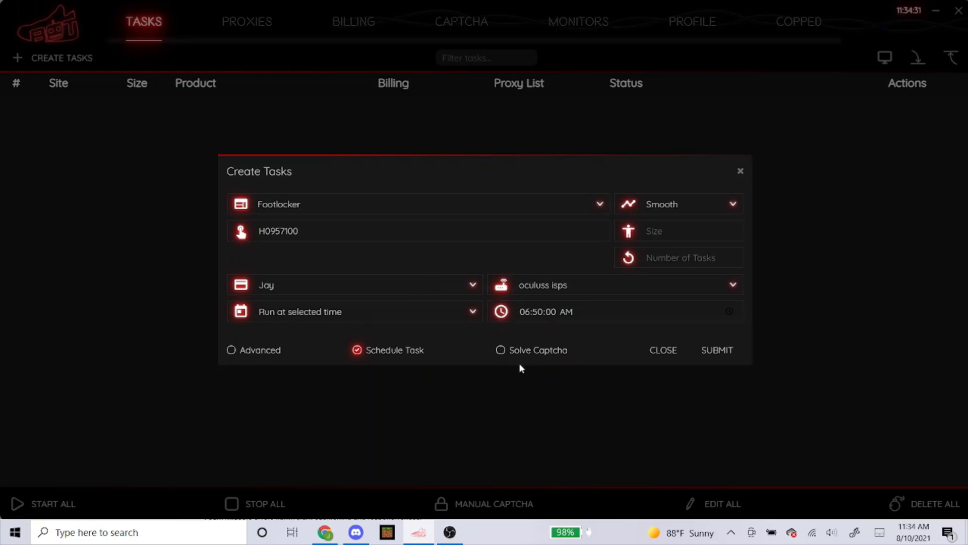
click(717, 355)
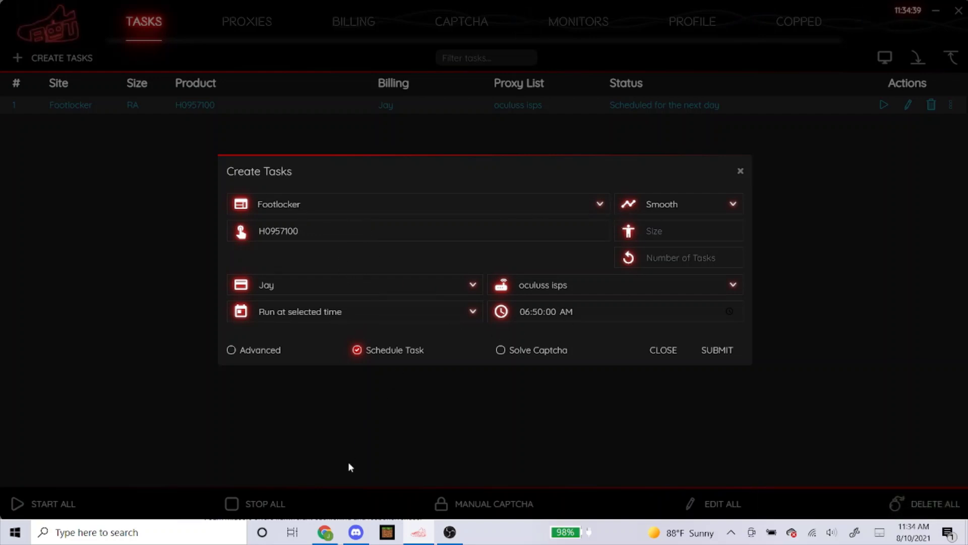
click(325, 532)
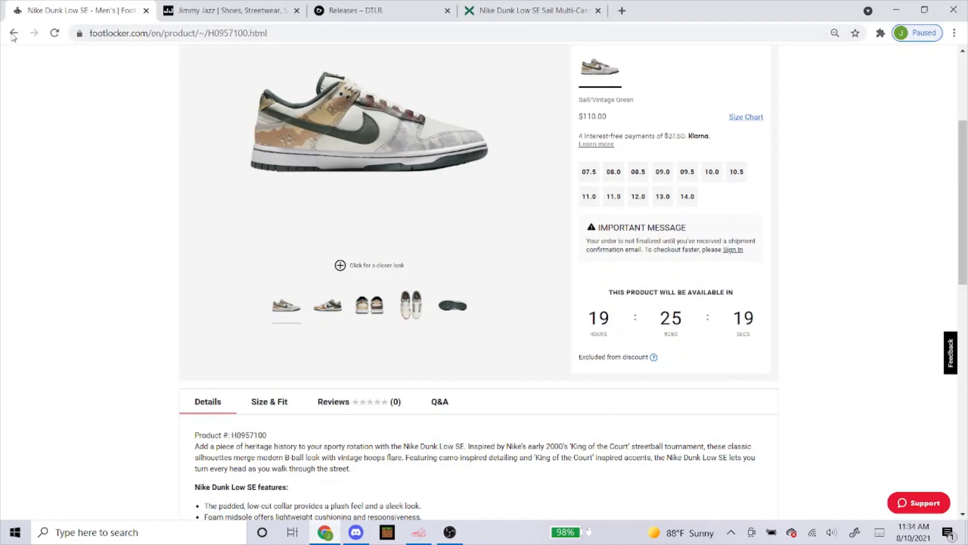
- Copy product number B1909100 from Foot Locker's Grade School Nike Dunk Low page
click(13, 33)
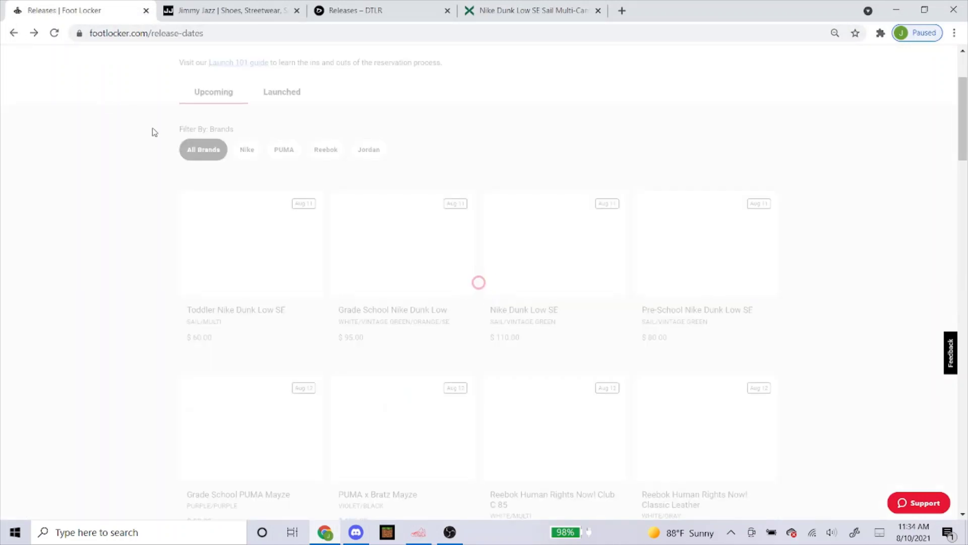
click(375, 243)
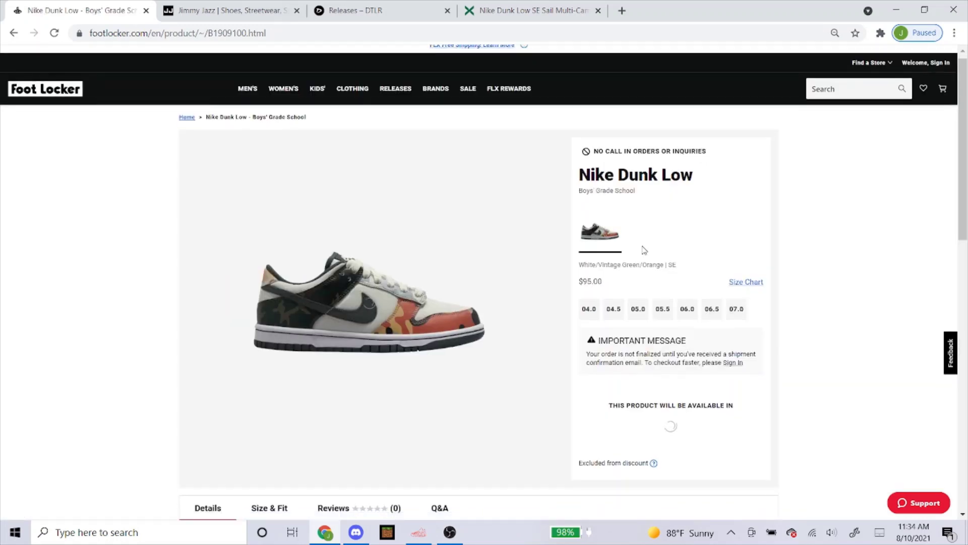
scroll(644, 250, down, 1)
scroll(683, 255, down, 5)
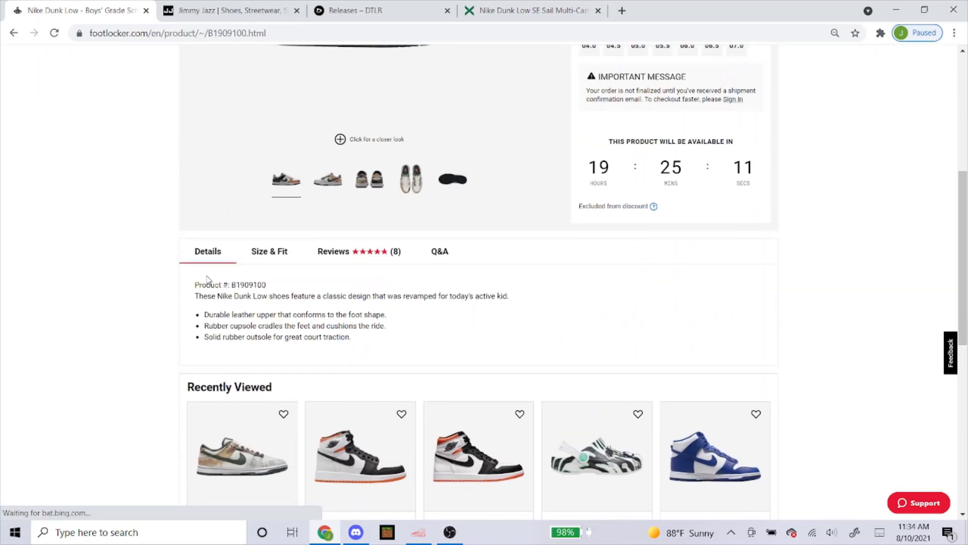
double_click(244, 285)
right_click(244, 286)
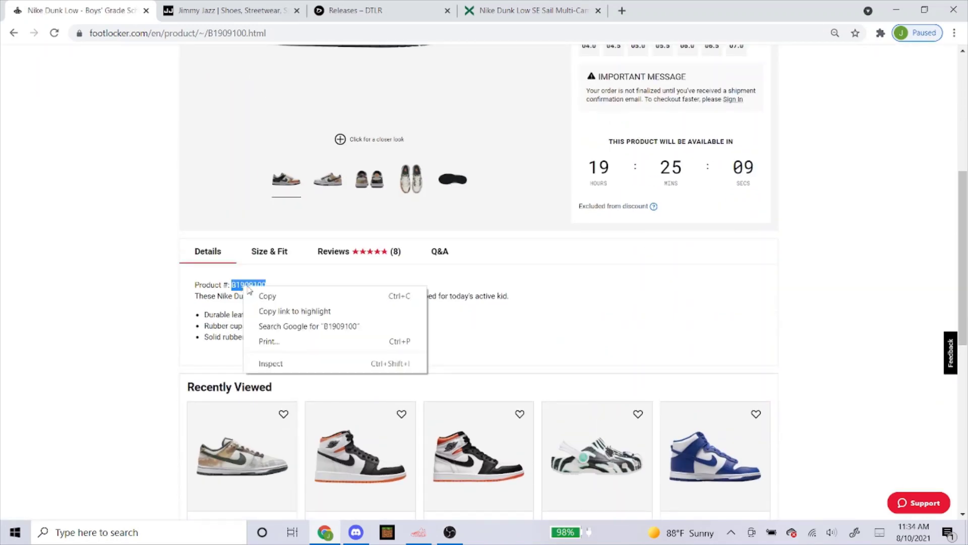
click(285, 295)
click(113, 292)
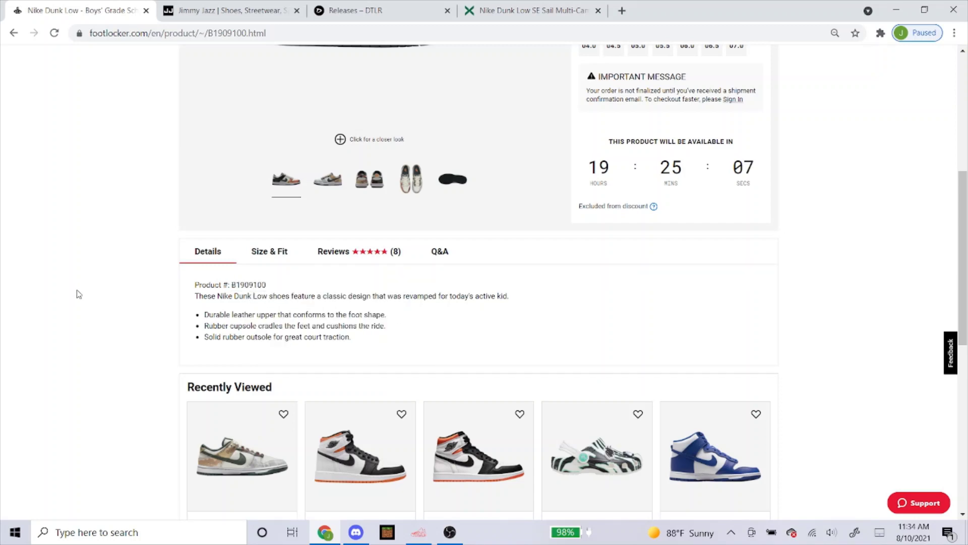
click(419, 532)
- Replace the product with B1909100 and submit it as a second Footlocker task
double_click(329, 234)
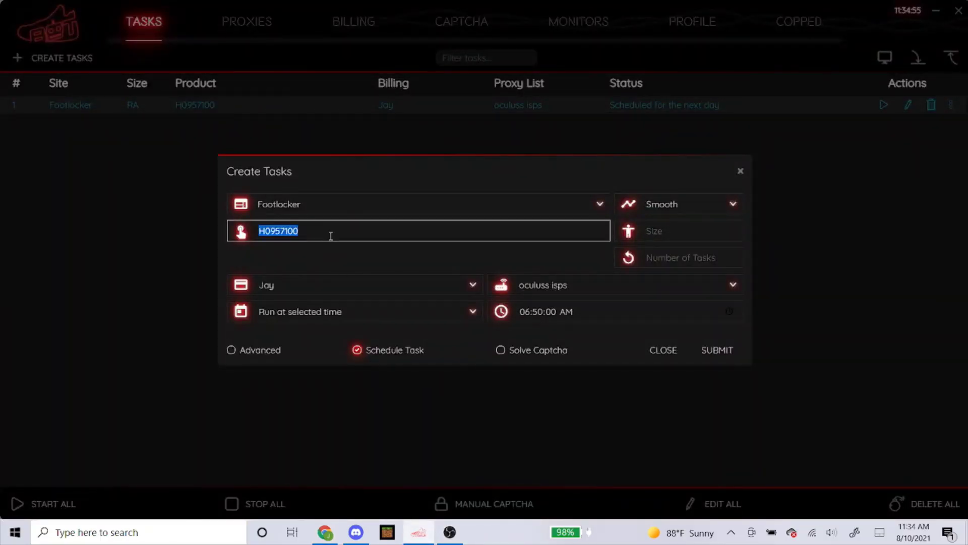
right_click(329, 235)
click(346, 260)
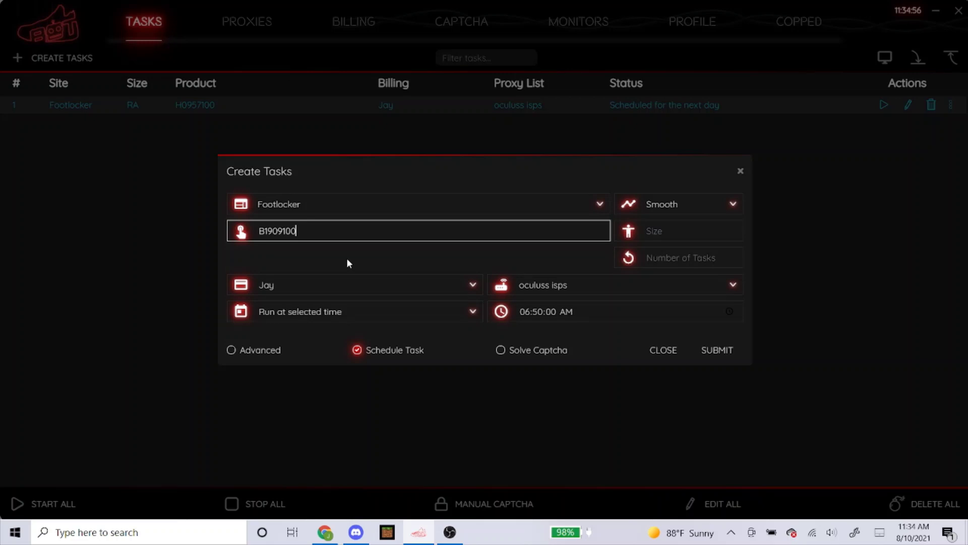
click(725, 352)
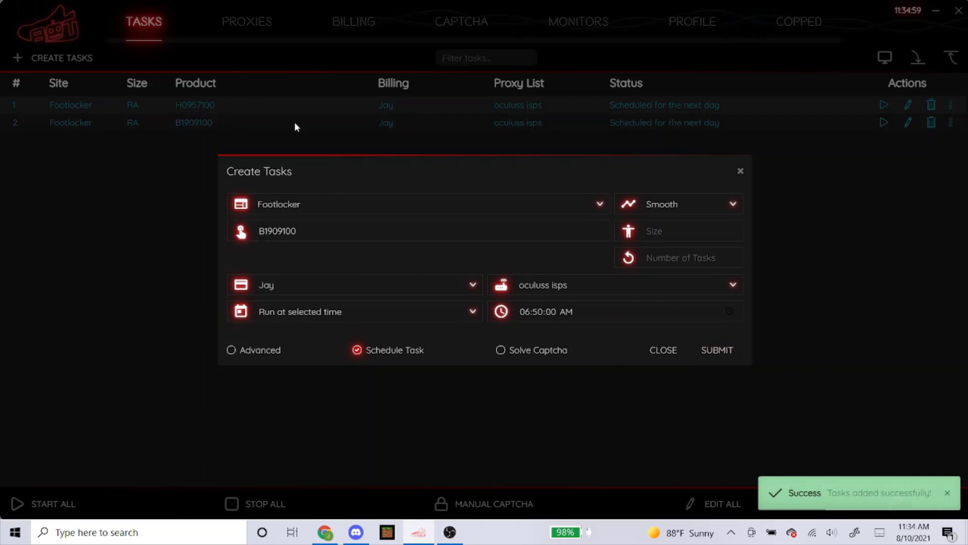
- Close the task form and the Foot Locker product tab in Chrome
click(669, 347)
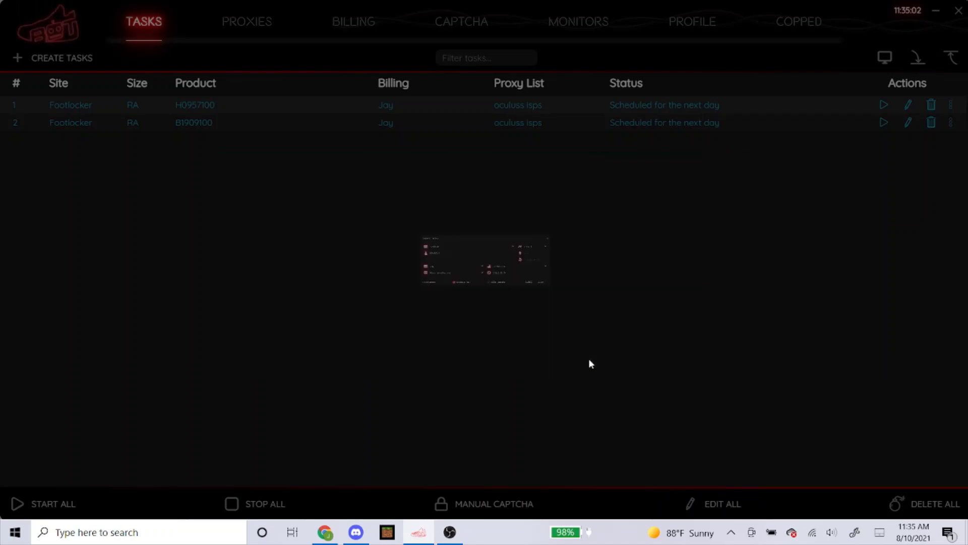
click(336, 538)
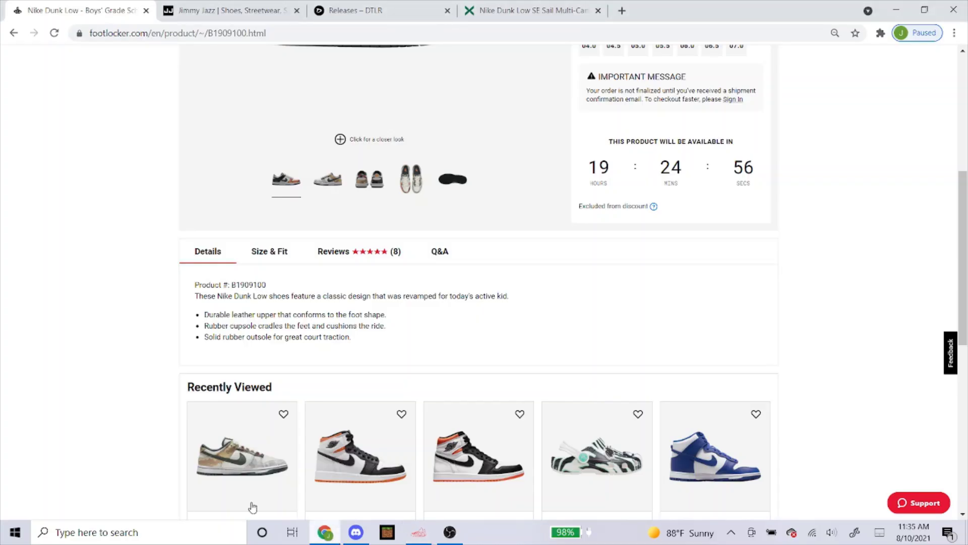
click(147, 11)
click(418, 532)
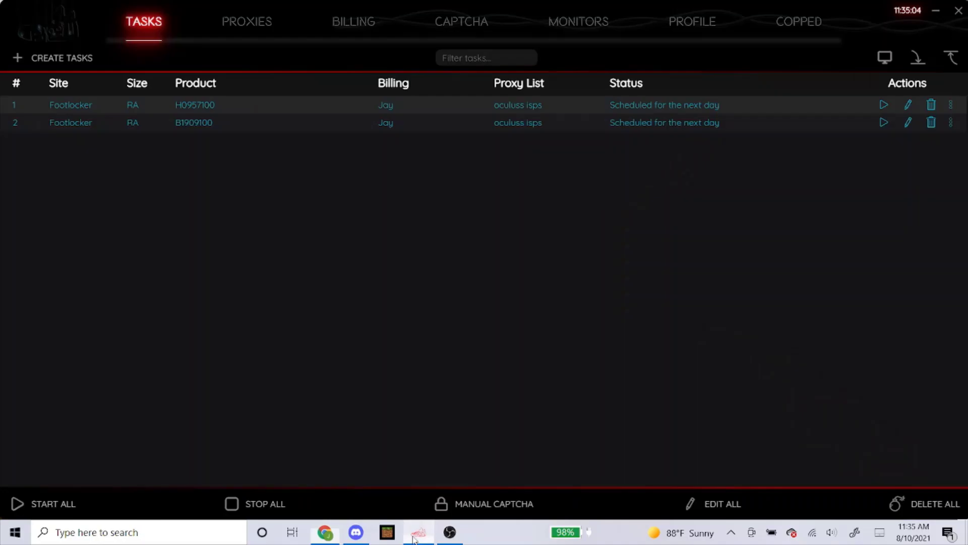
- Create a new task for the JimmyJazz site (searched 'jim') in Cyborg3.0 mode
click(84, 58)
click(503, 211)
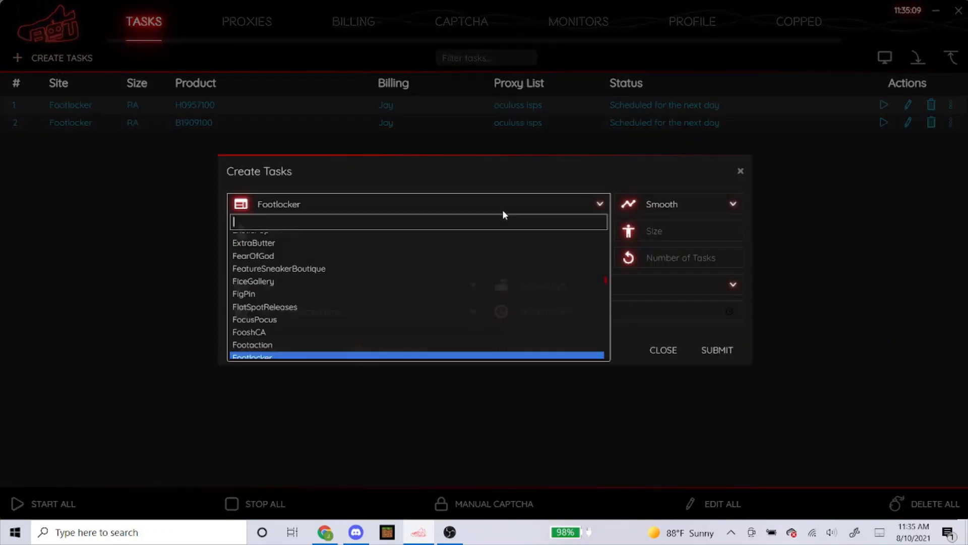
text(jim)
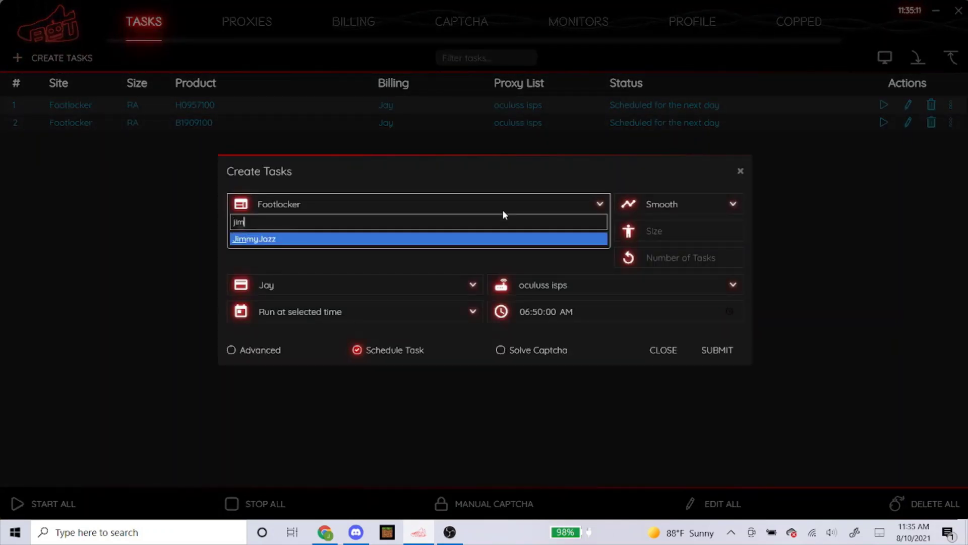
key(Return)
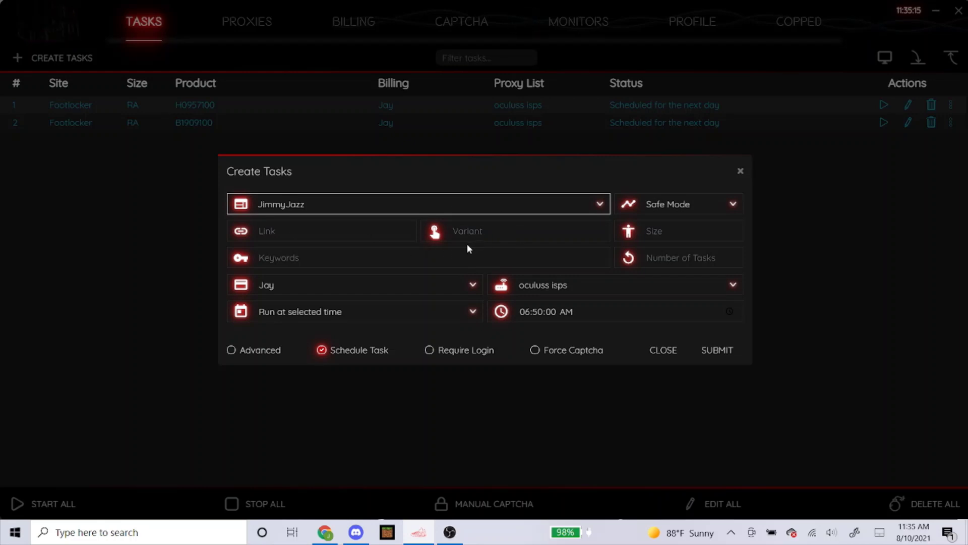
click(689, 204)
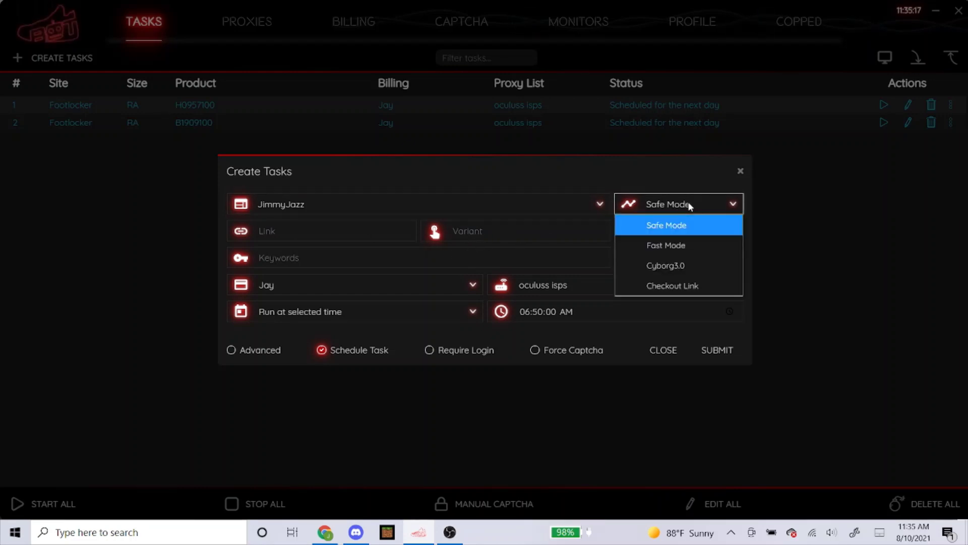
click(665, 265)
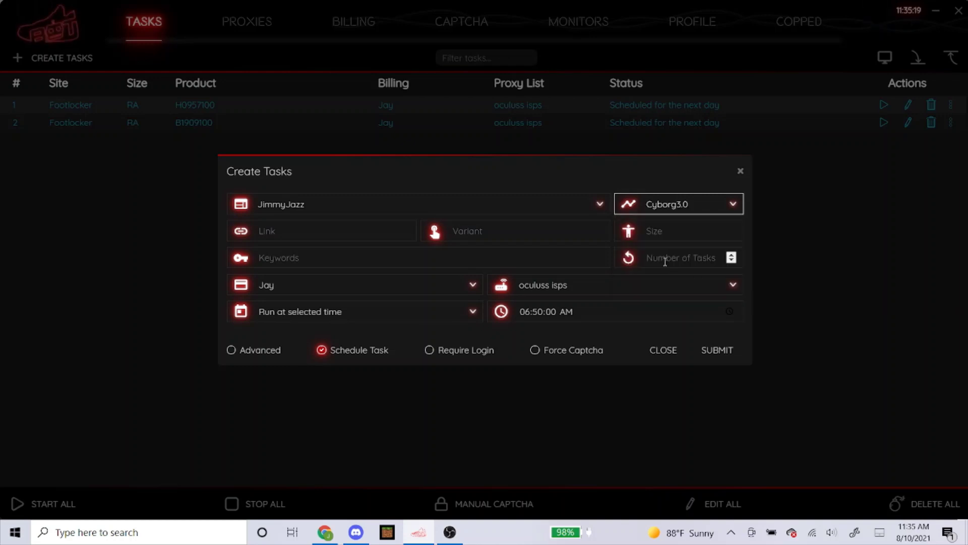
click(309, 229)
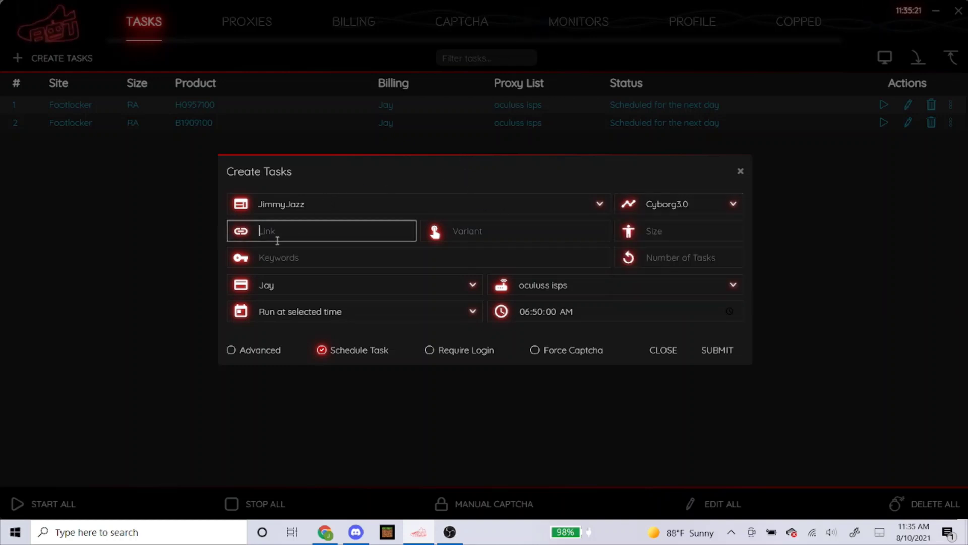
- Open the Dunk Low SE Multi Camo page from the Jimmy Jazz release calendar
click(325, 532)
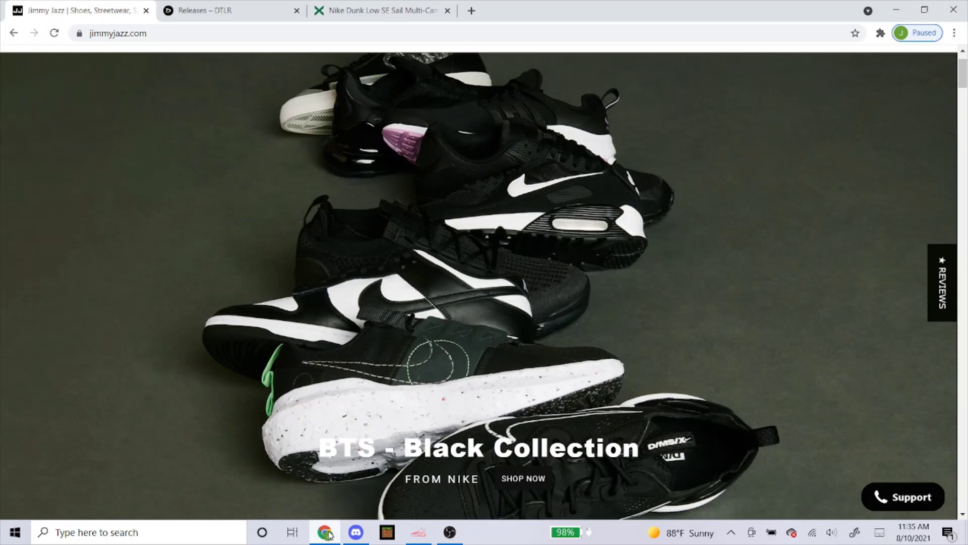
scroll(394, 297, up, 2)
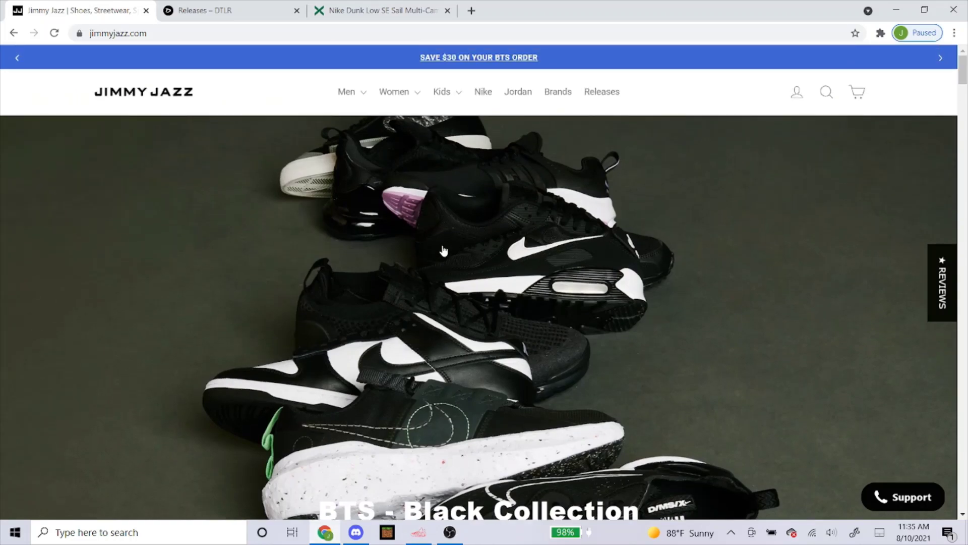
click(610, 94)
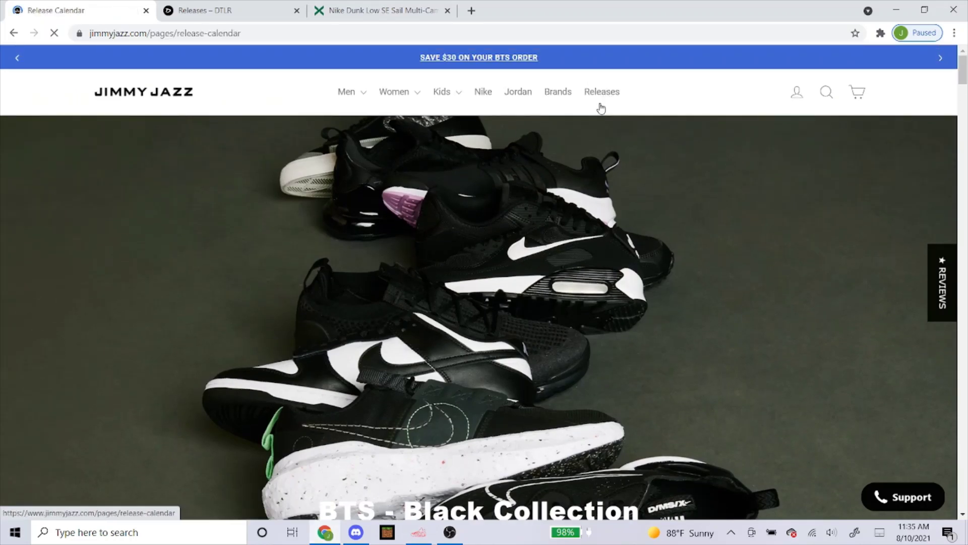
scroll(655, 177, down, 10)
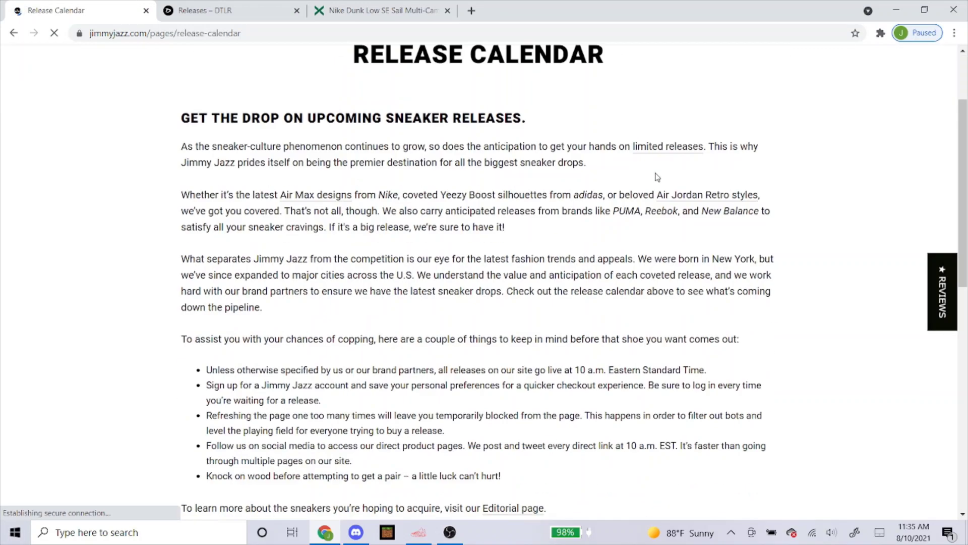
scroll(615, 209, up, 15)
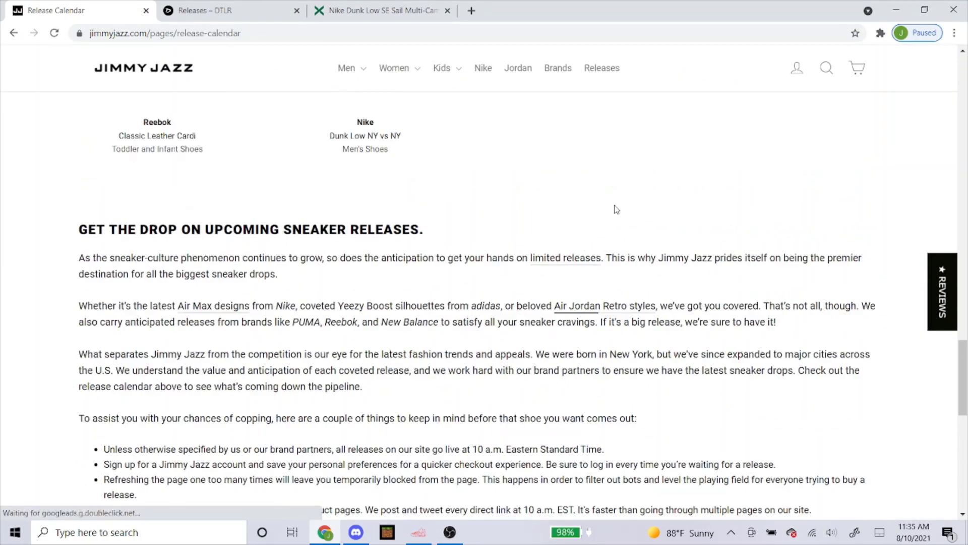
scroll(617, 209, up, 10)
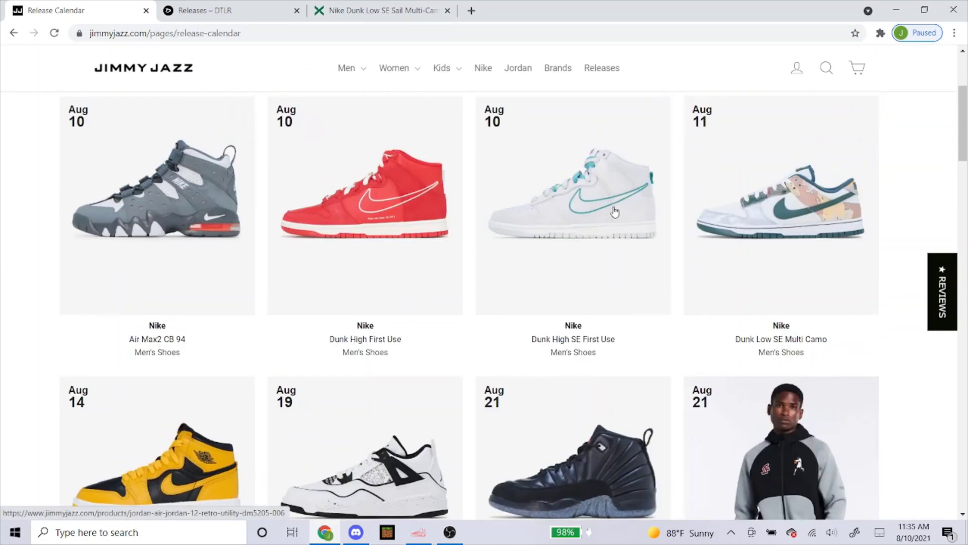
scroll(616, 211, down, 4)
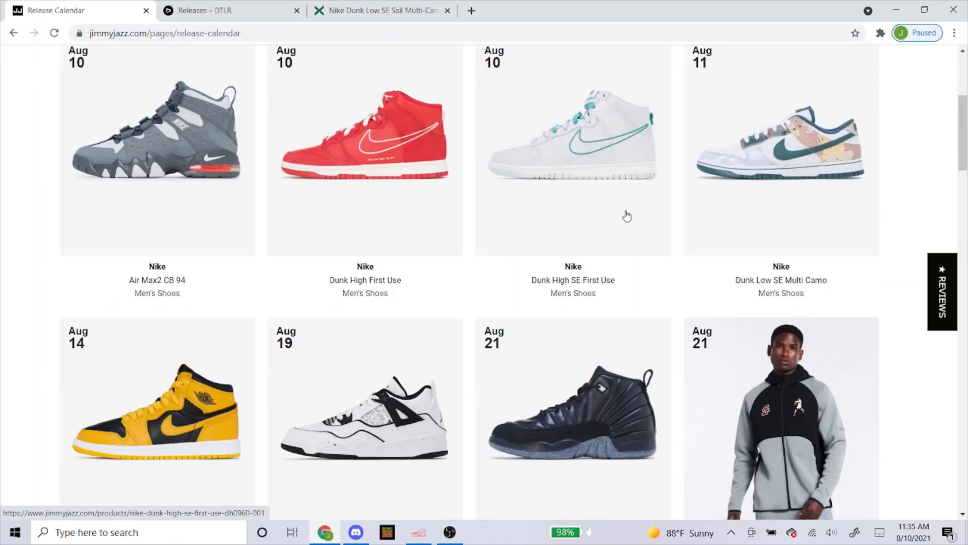
click(790, 164)
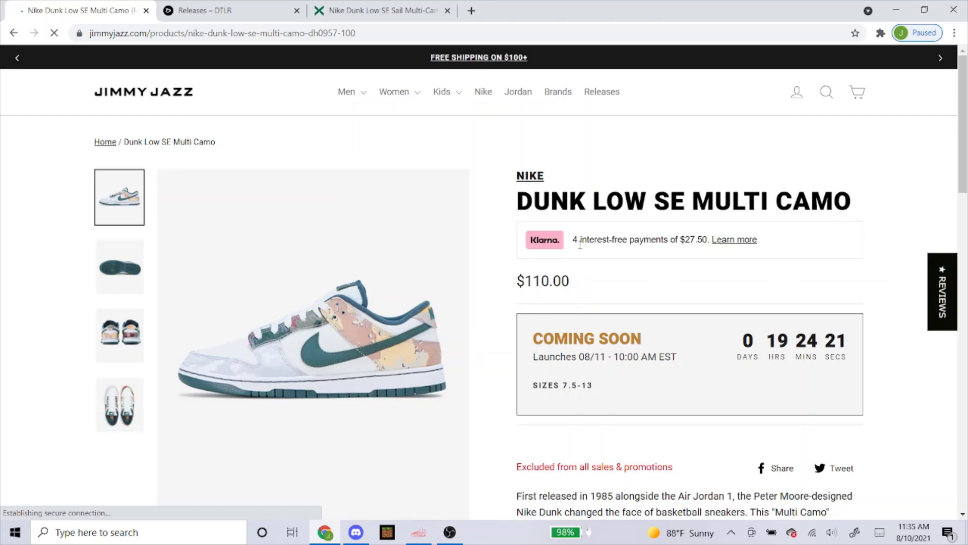
- Copy the product page's URL from the address bar
scroll(550, 314, down, 5)
scroll(550, 314, up, 5)
scroll(551, 314, down, 2)
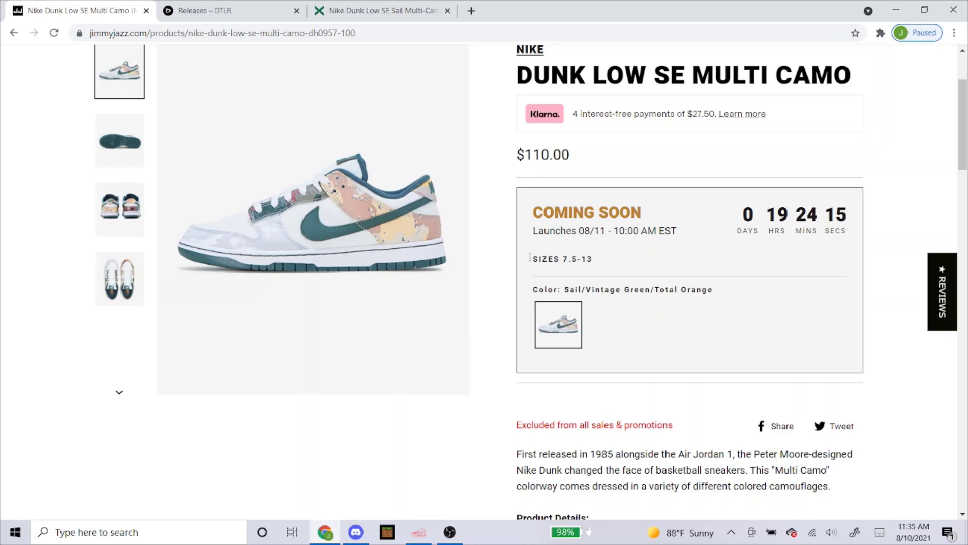
click(338, 34)
right_click(338, 34)
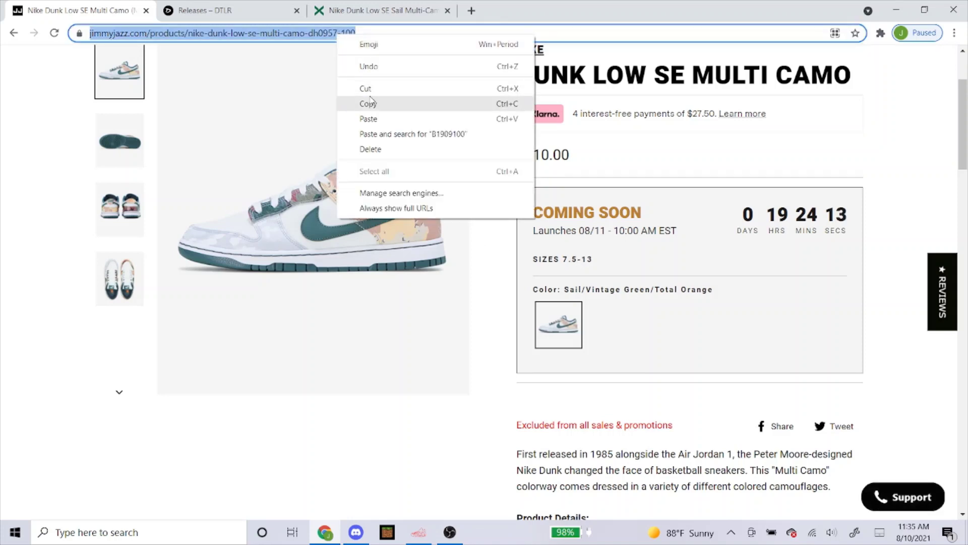
click(373, 103)
- Paste the Dunk Low SE Multi Camo product URL into the task's Link field
click(419, 533)
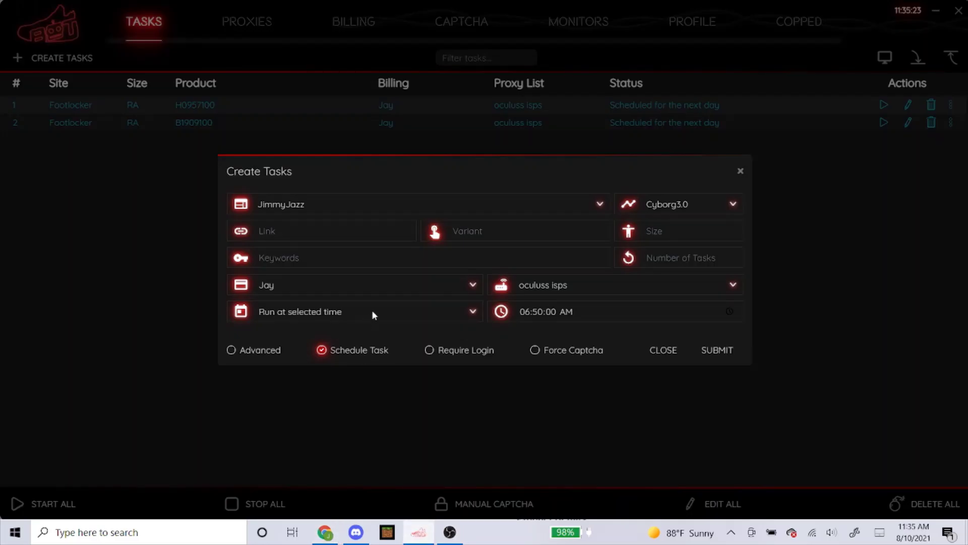
click(341, 230)
right_click(343, 227)
click(367, 251)
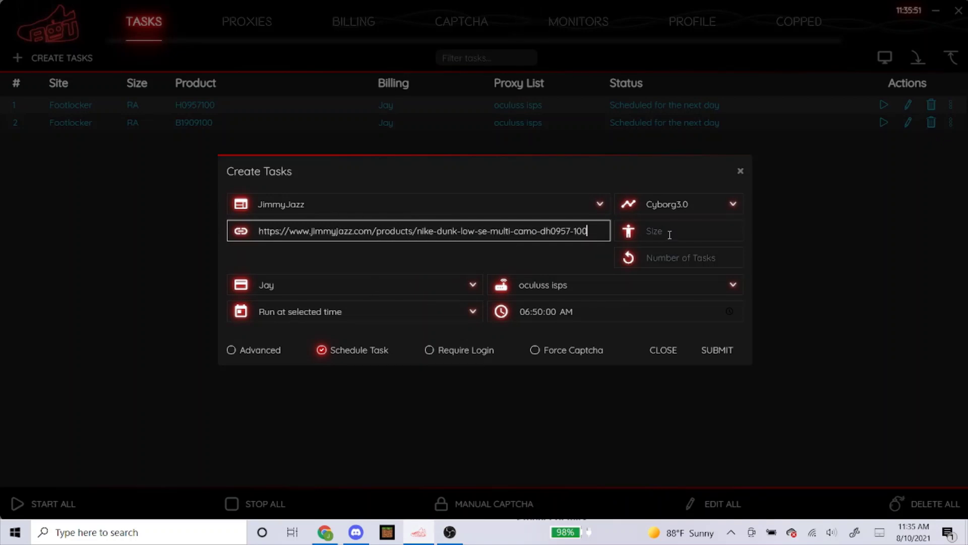
click(382, 187)
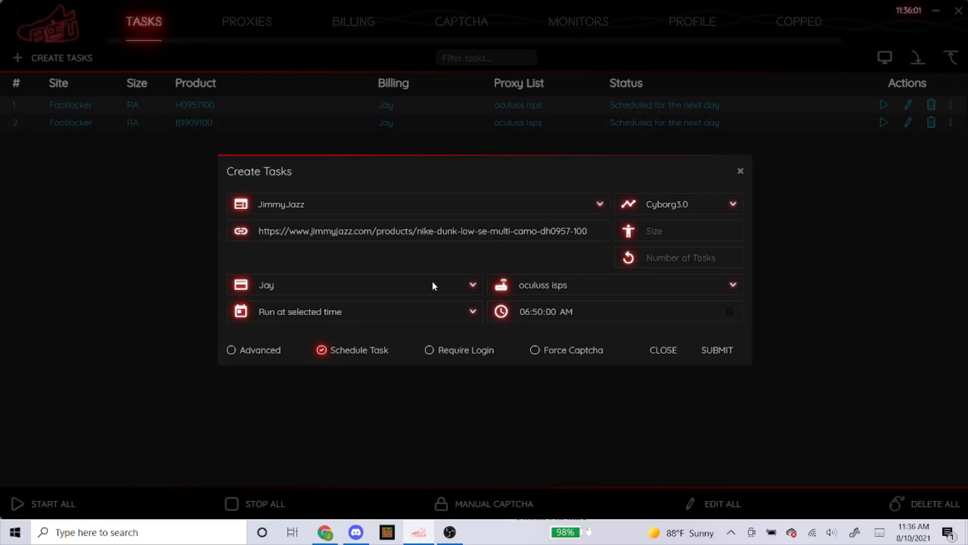
- Set the task's run time to 06:52:00 AM
click(537, 312)
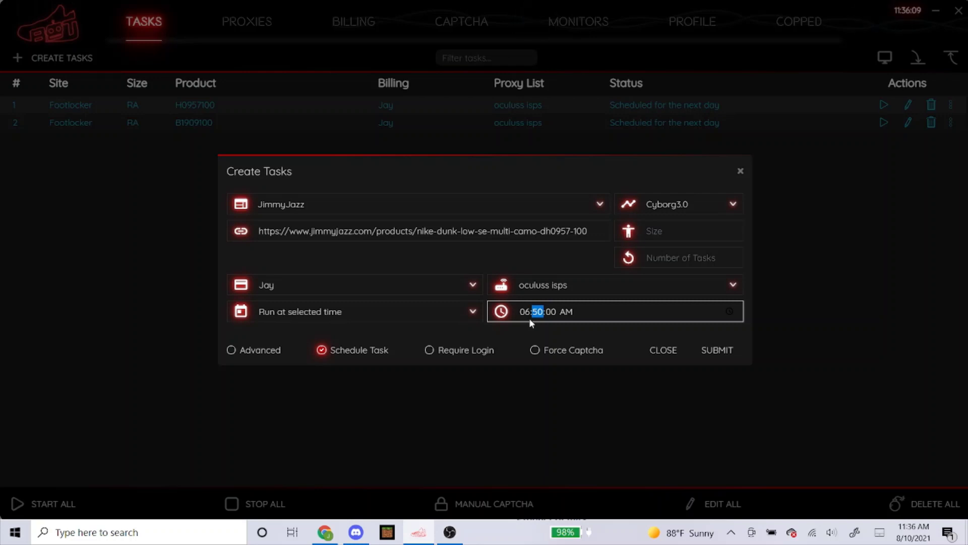
text(52)
click(468, 260)
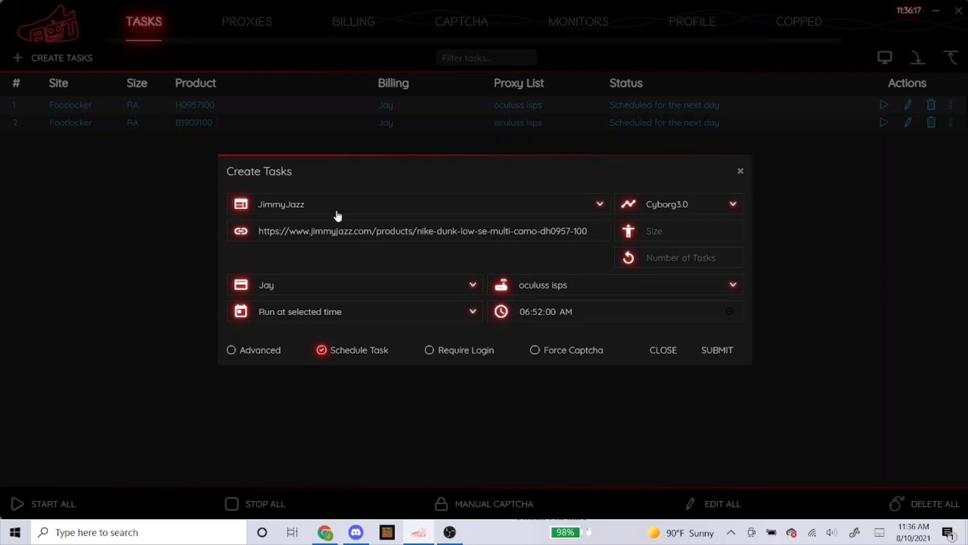
- Keep oculuss isps as the proxy list and submit the JimmyJazz task
click(557, 285)
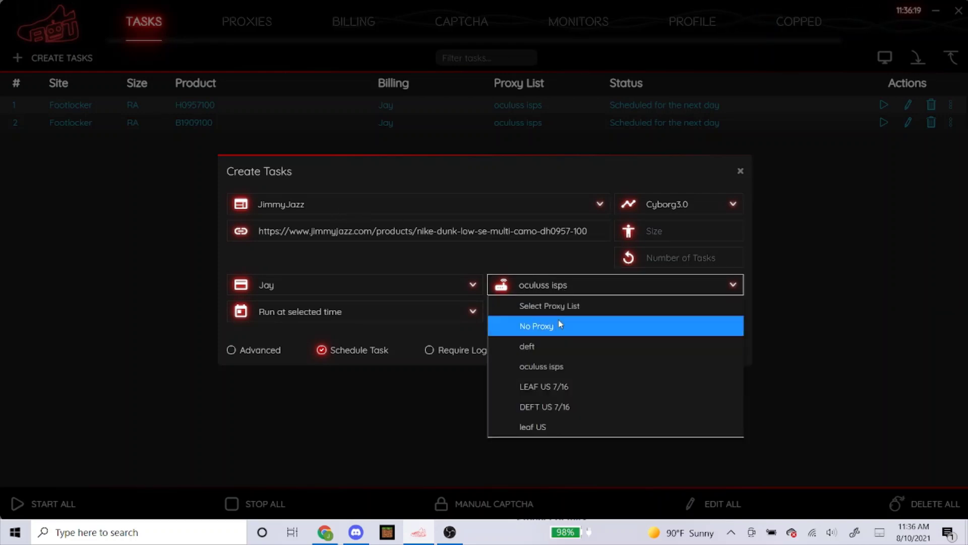
click(558, 371)
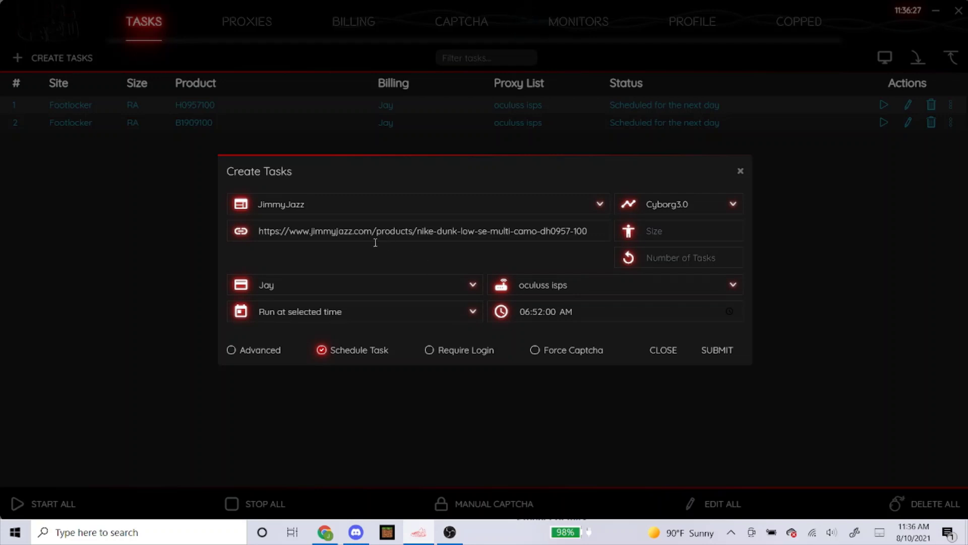
click(261, 351)
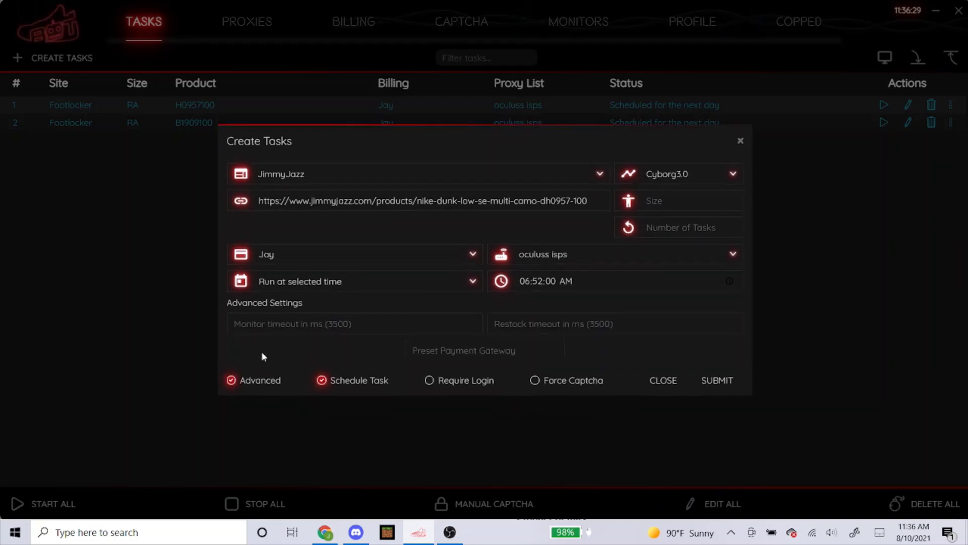
click(257, 390)
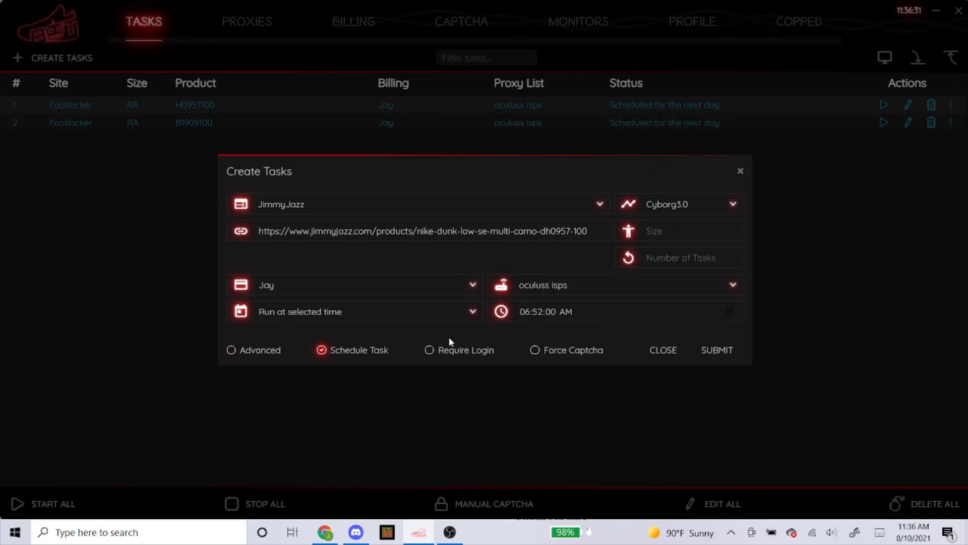
click(721, 351)
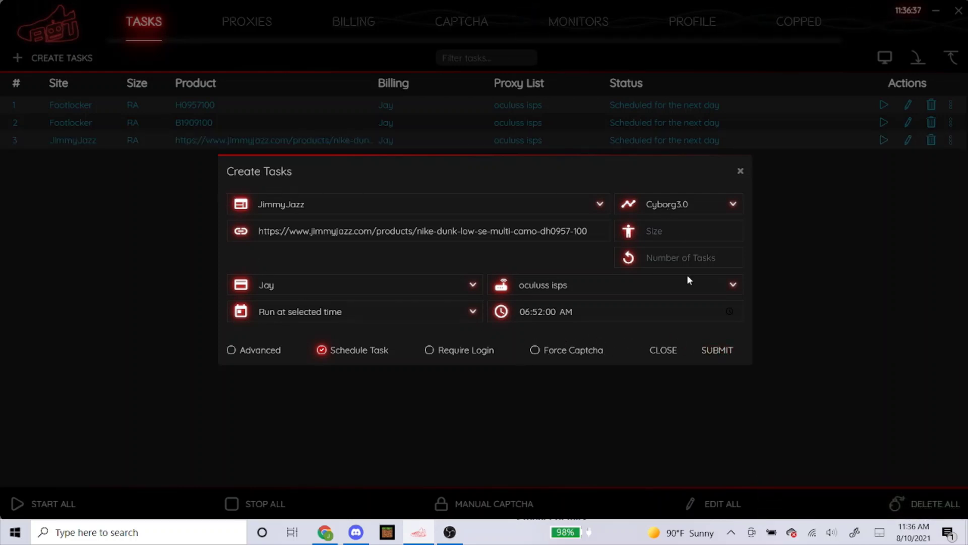
- Close the JimmyJazz product page in Chrome and return to the bot
click(326, 532)
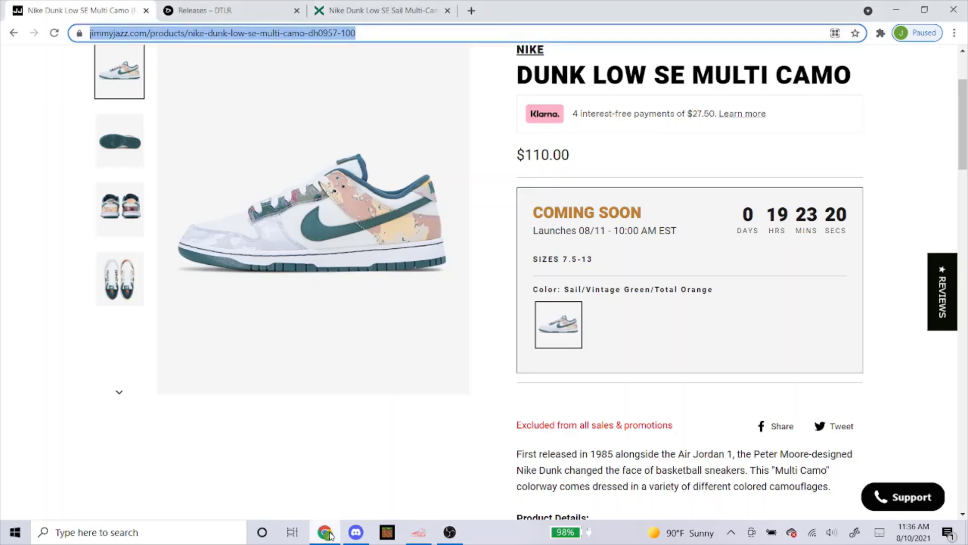
click(146, 11)
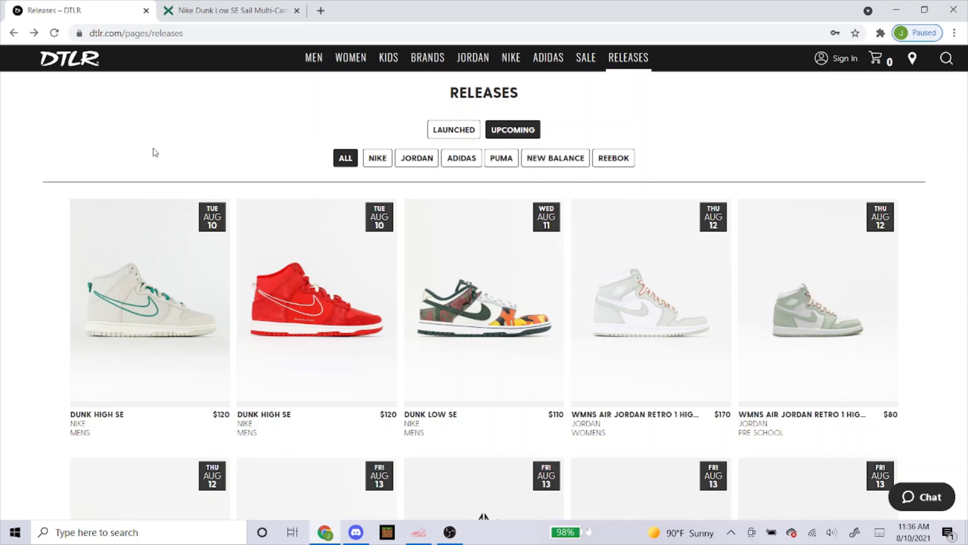
click(418, 532)
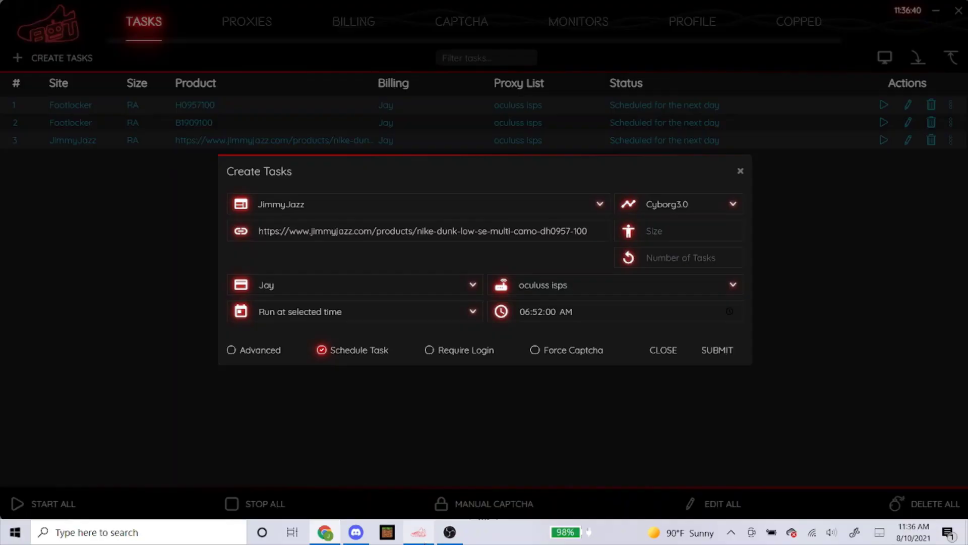
- Switch the new task's site to DTLR, keeping Cyborg3.0 as the task mode
click(423, 211)
text(dtlr)
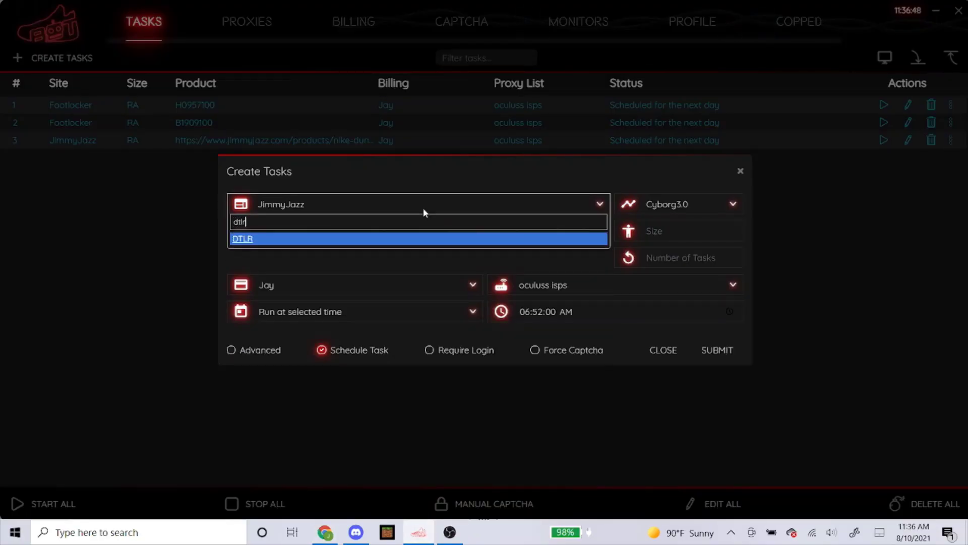
key(Return)
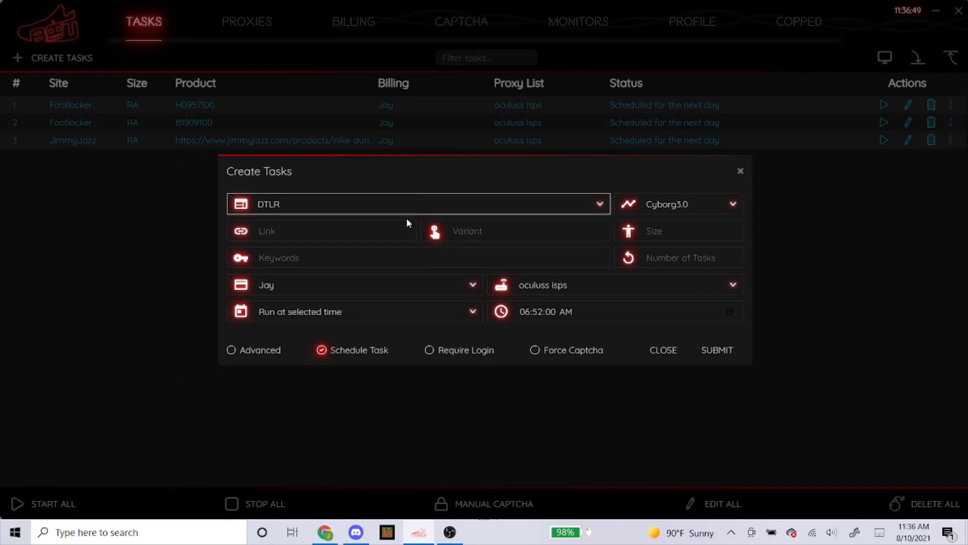
click(298, 261)
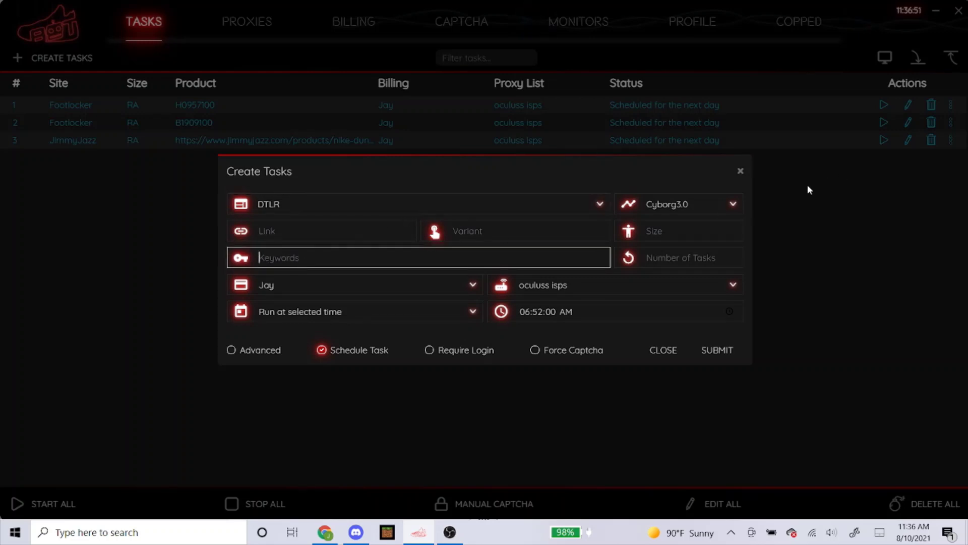
click(712, 202)
click(684, 264)
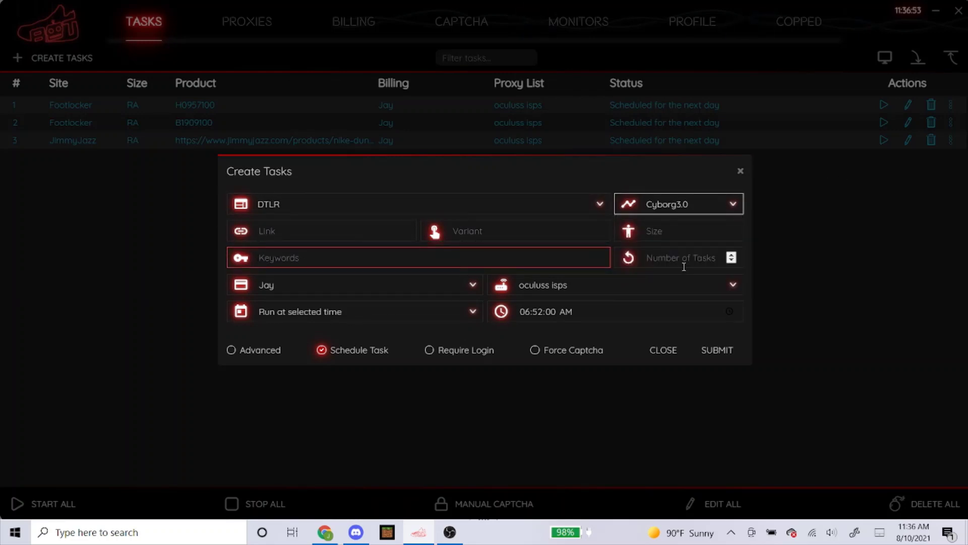
- Click through the Link, Variant and Keywords fields of the DTLR task
click(313, 230)
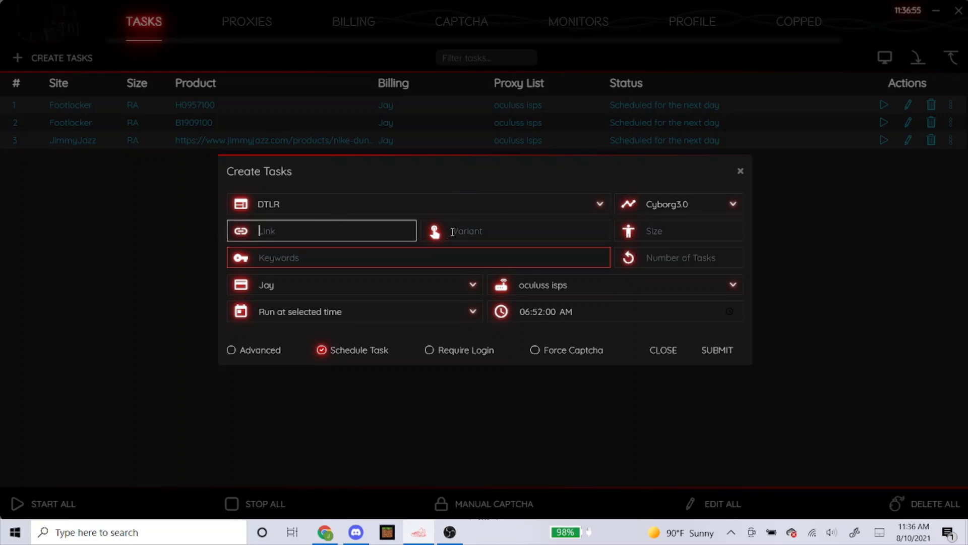
click(452, 231)
click(410, 251)
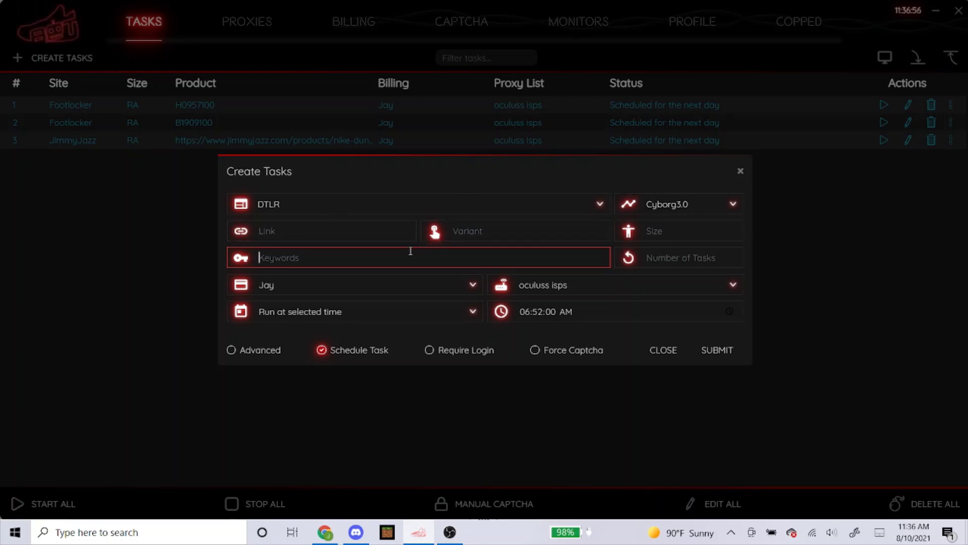
click(379, 230)
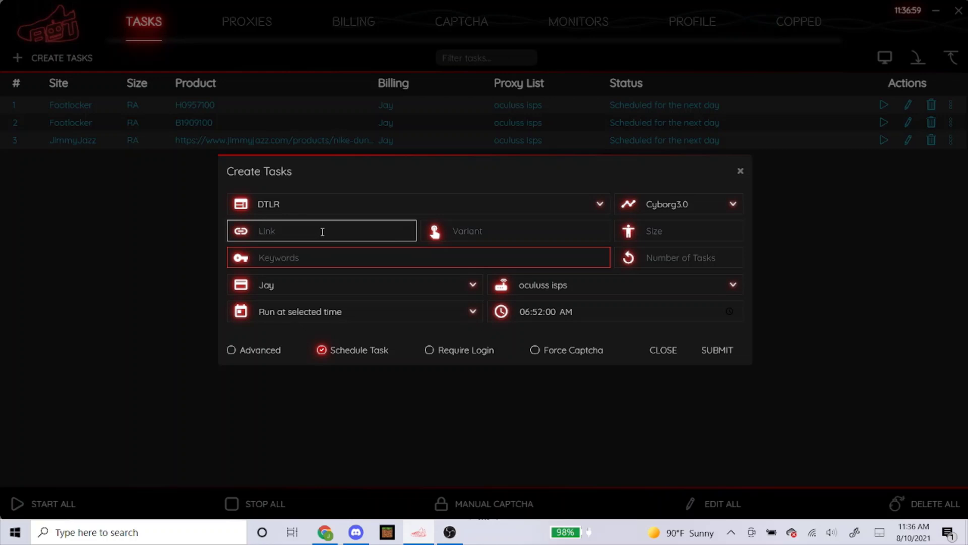
click(500, 226)
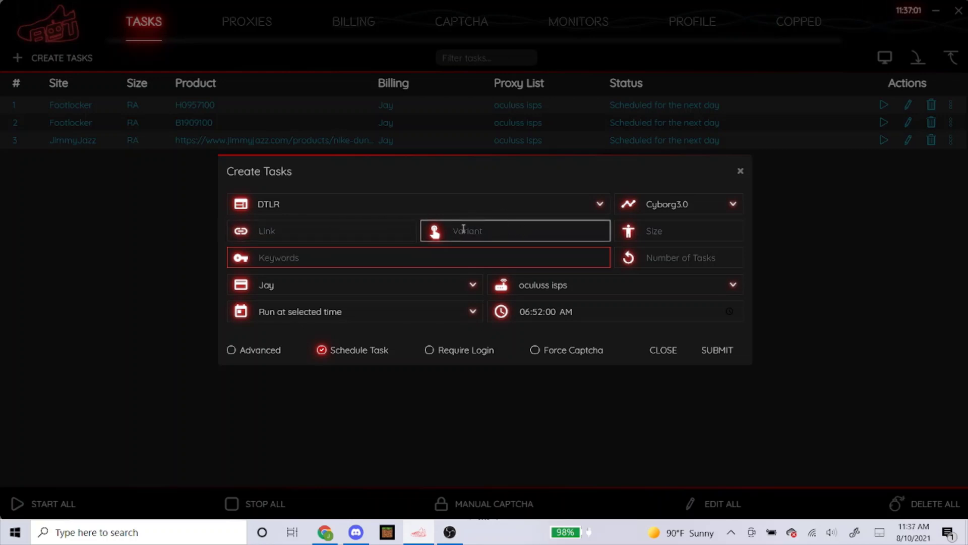
key(Tab)
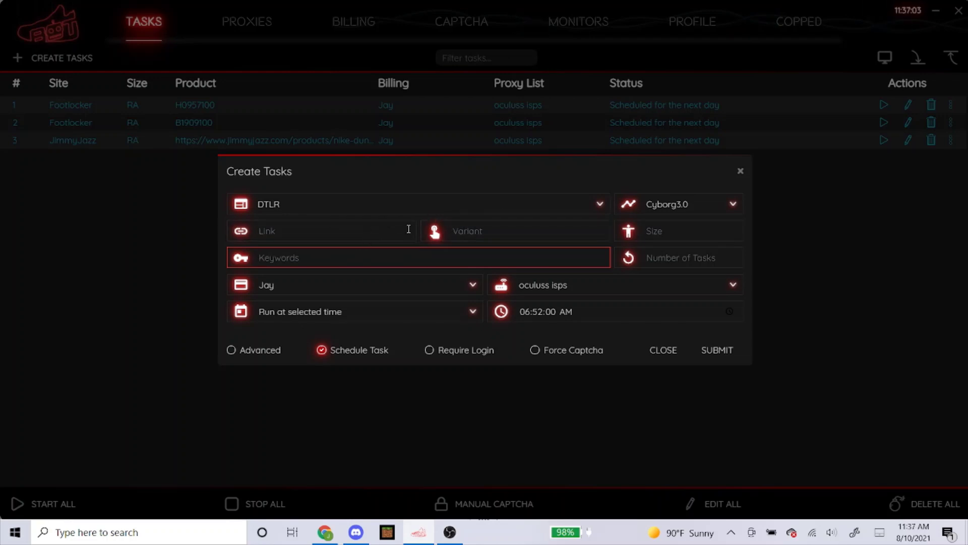
click(325, 532)
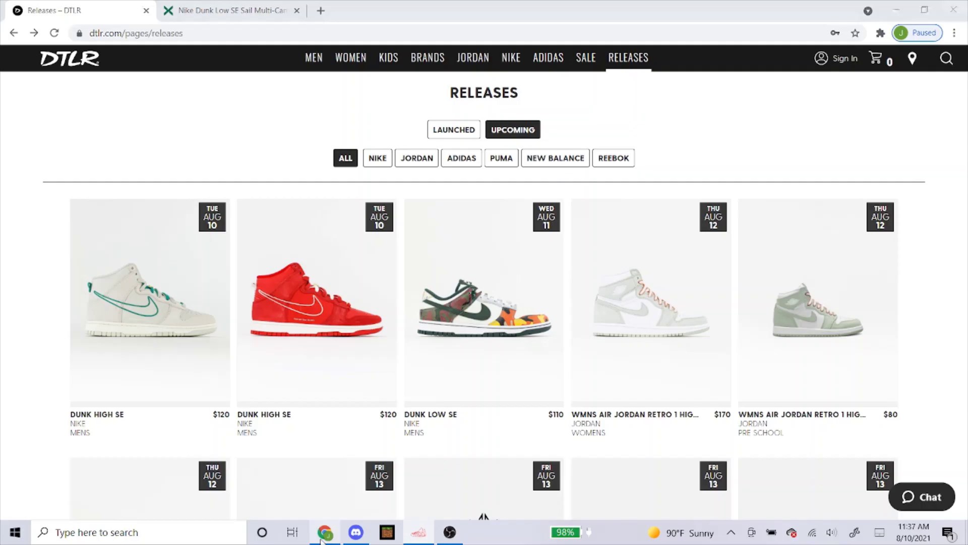
scroll(272, 194, down, 1)
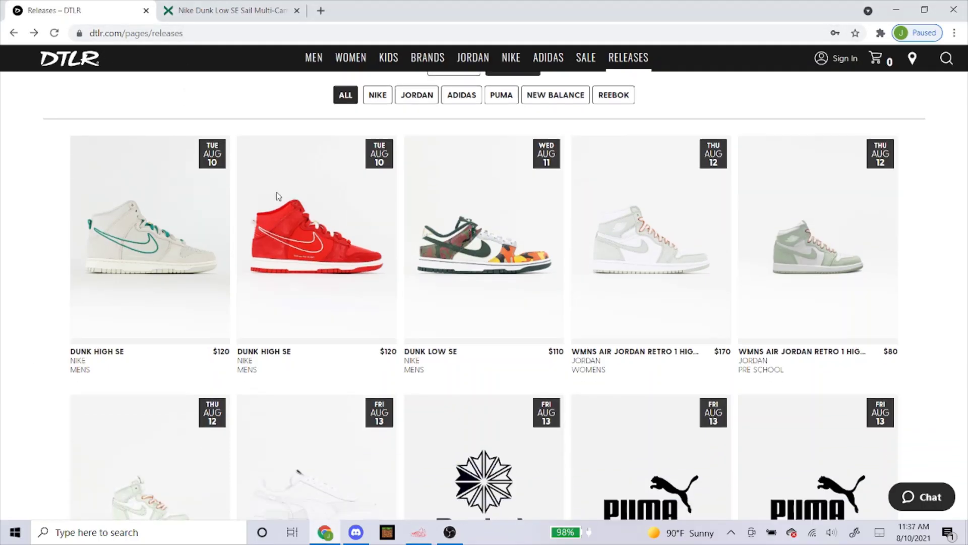
scroll(369, 172, up, 2)
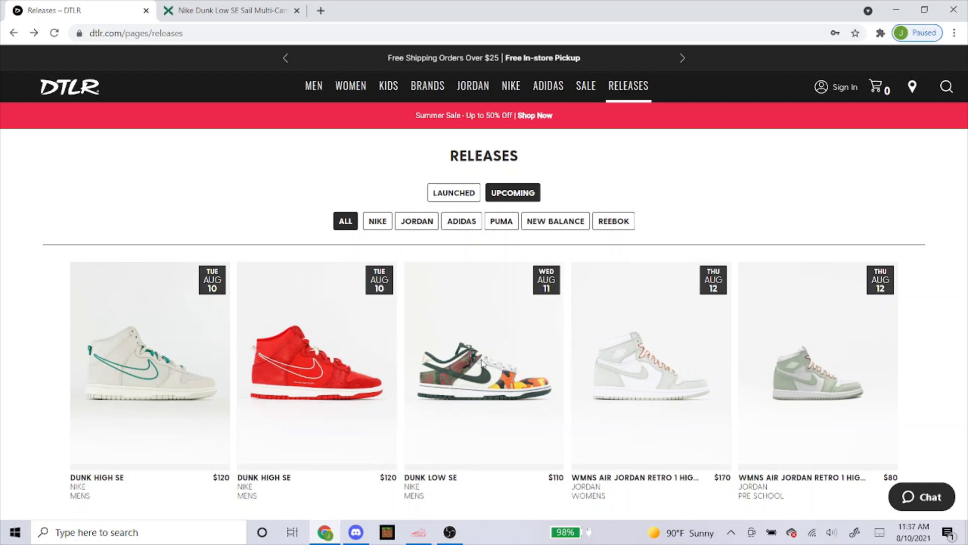
scroll(482, 362, down, 1)
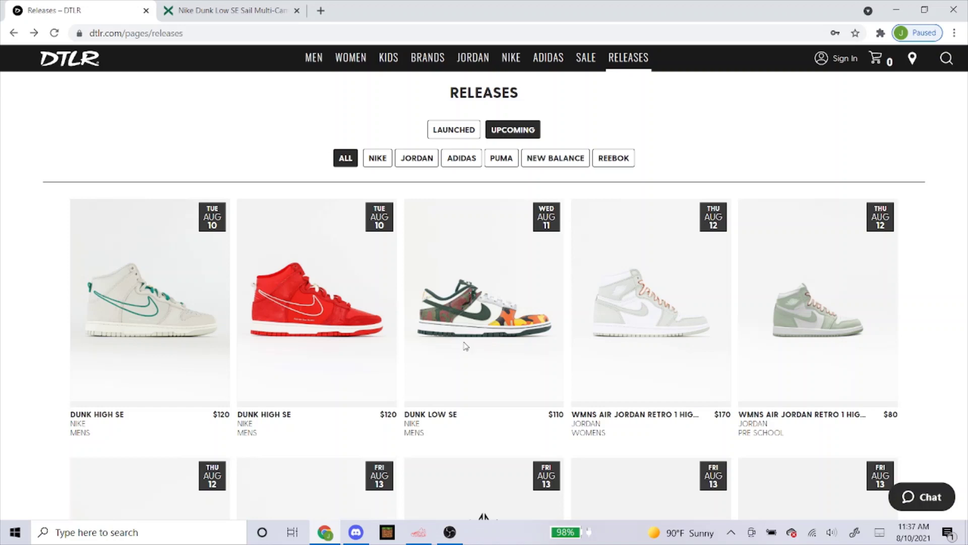
scroll(478, 309, down, 1)
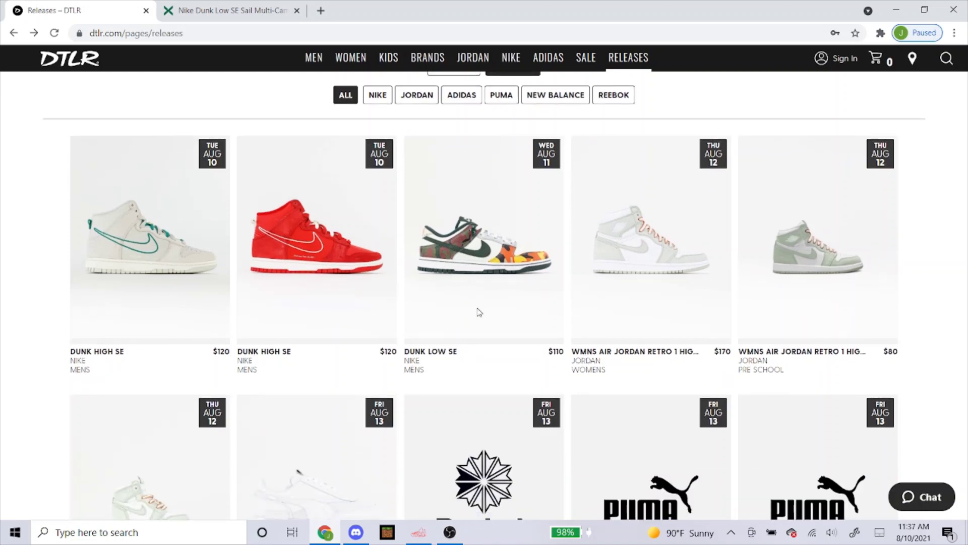
drag(461, 362, 405, 351)
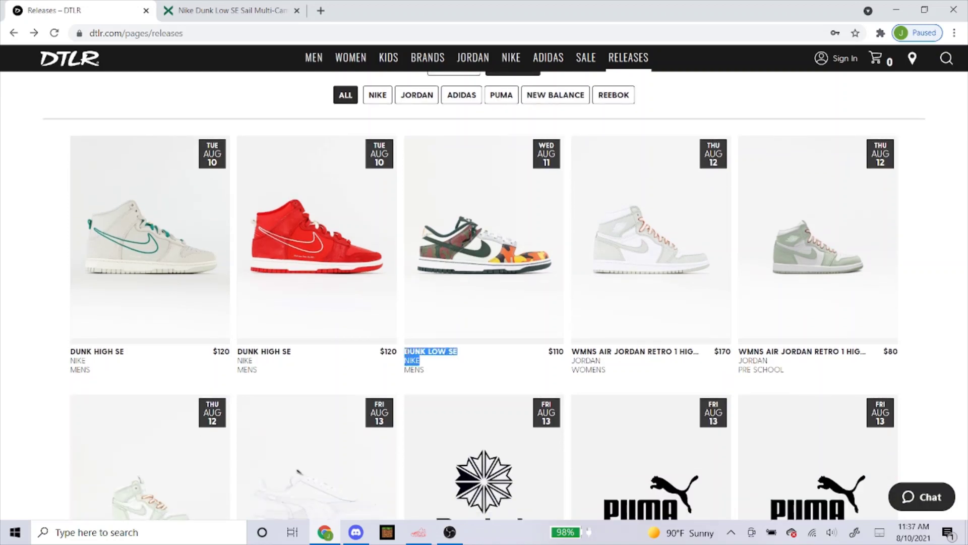
drag(459, 368, 457, 376)
click(947, 58)
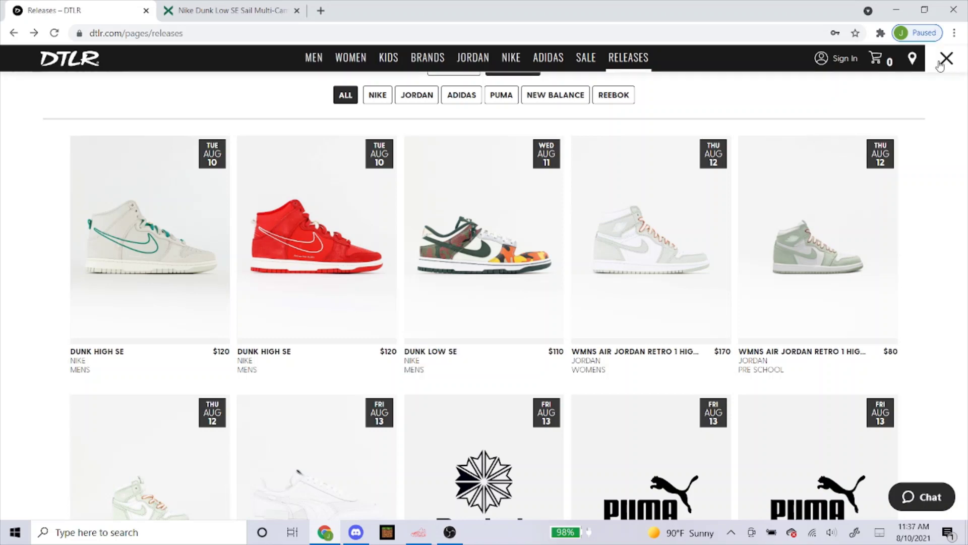
text(dunk lw)
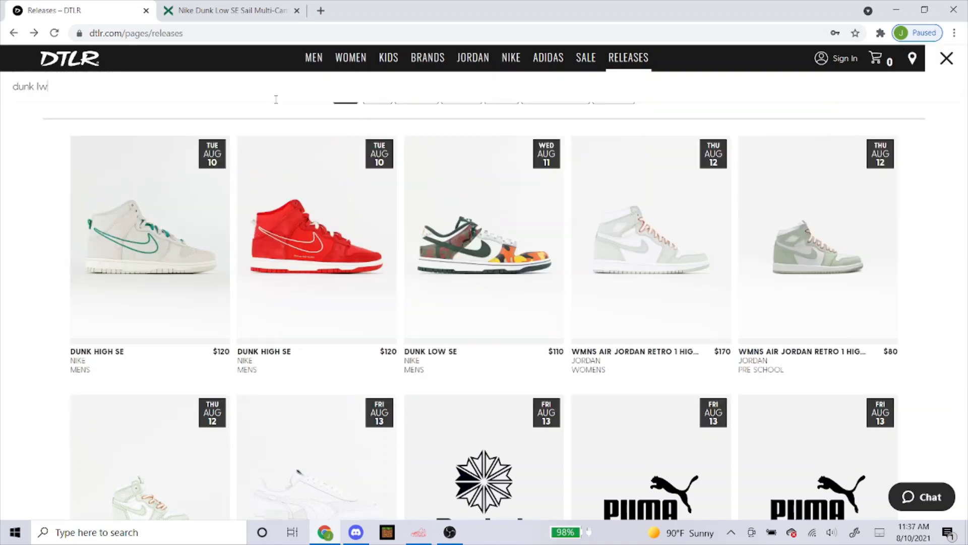
key(BackSpace)
text(ow se)
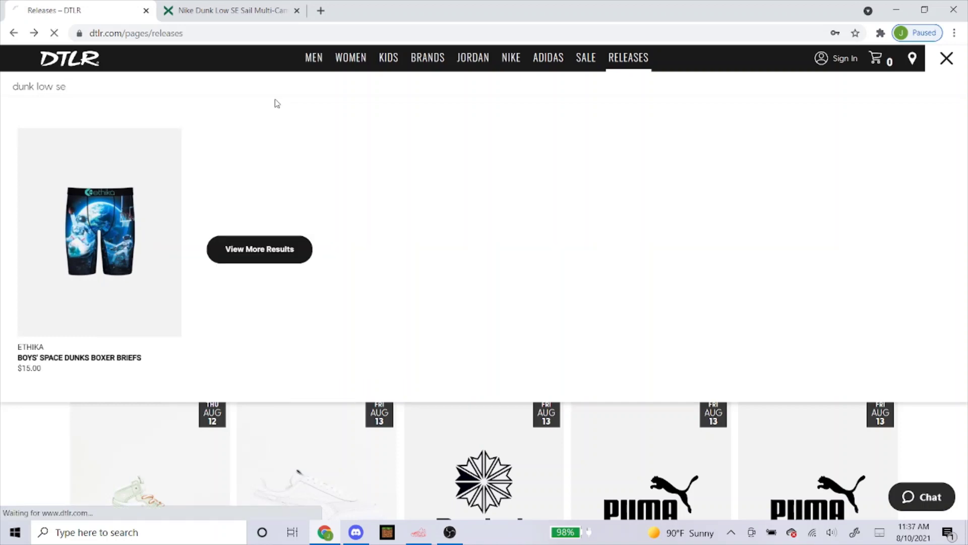
key(Return)
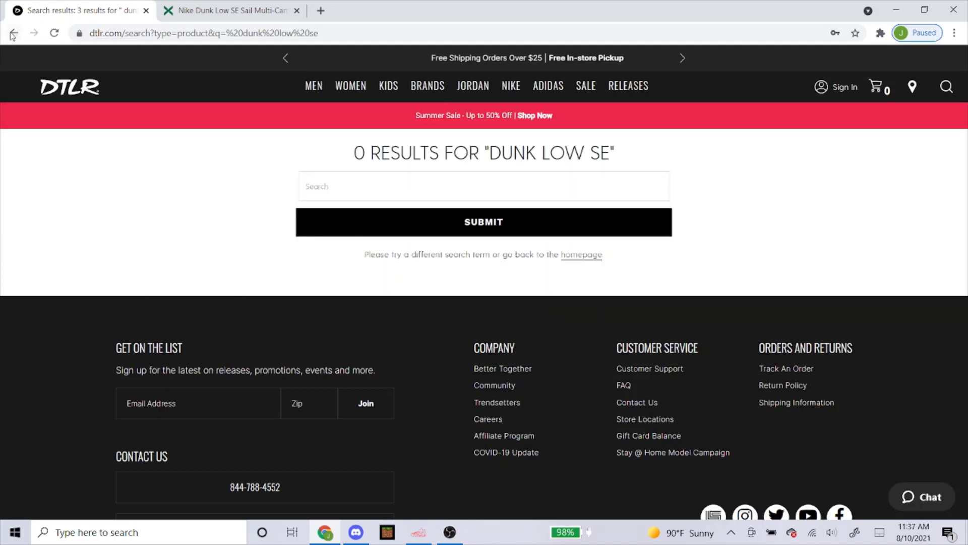
click(13, 34)
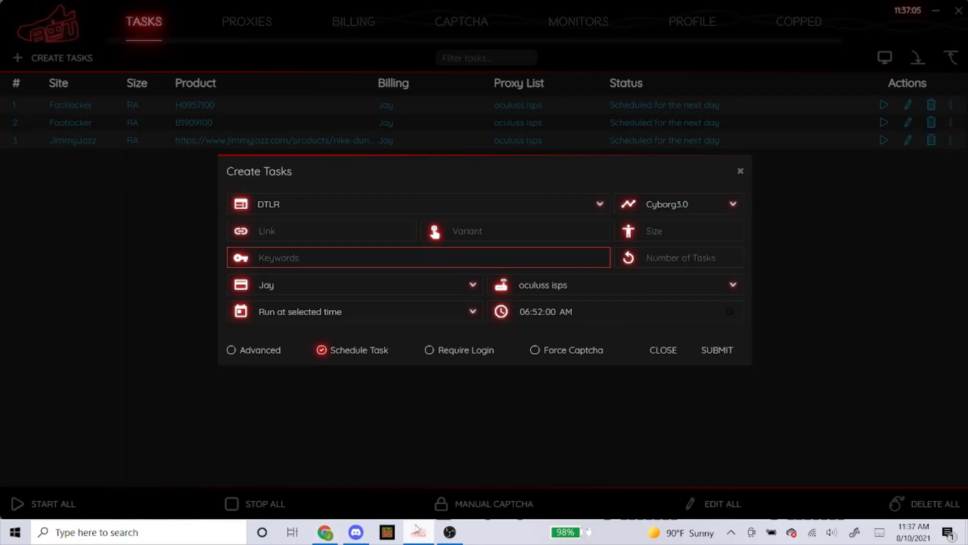
- Type 'dunk low se' into the DTLR task's Keywords field
click(418, 532)
text(dunk low se)
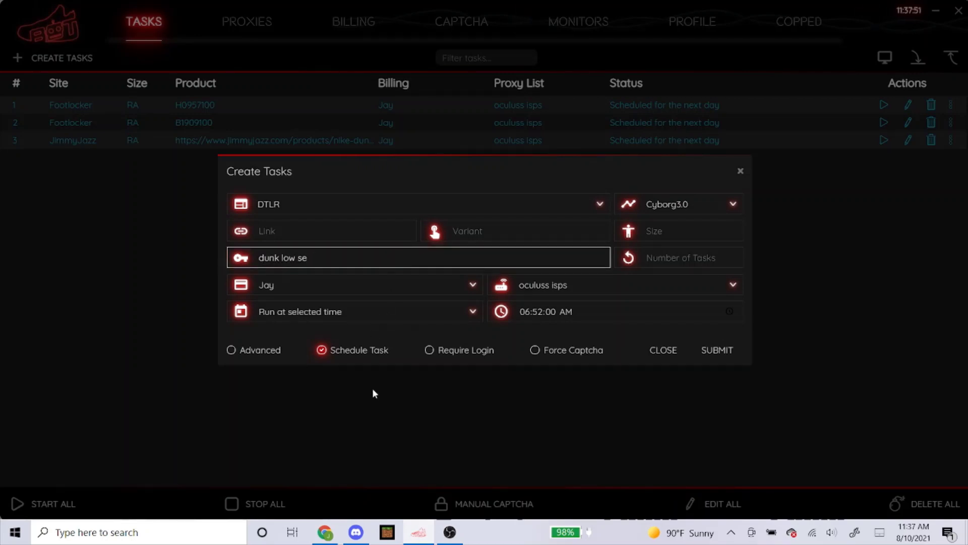
click(509, 179)
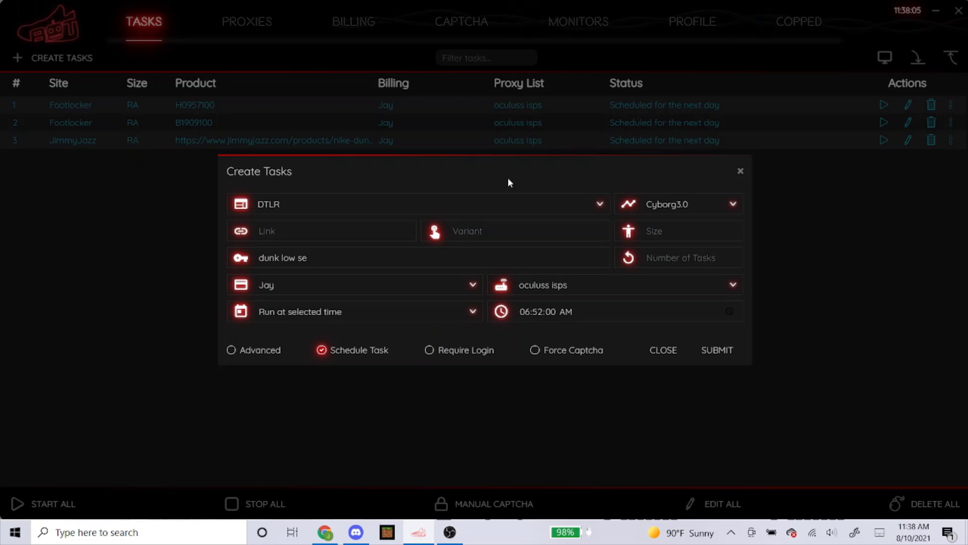
click(409, 255)
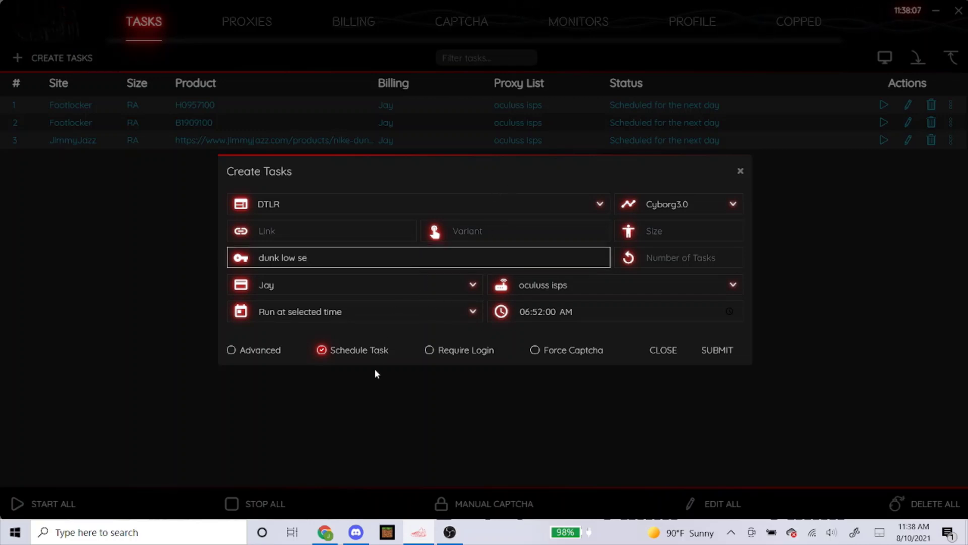
- Copy the '+dunk +low +se +sail +multi +camo' keyword line from the DropAlert post in Discord
mouse_move(355, 532)
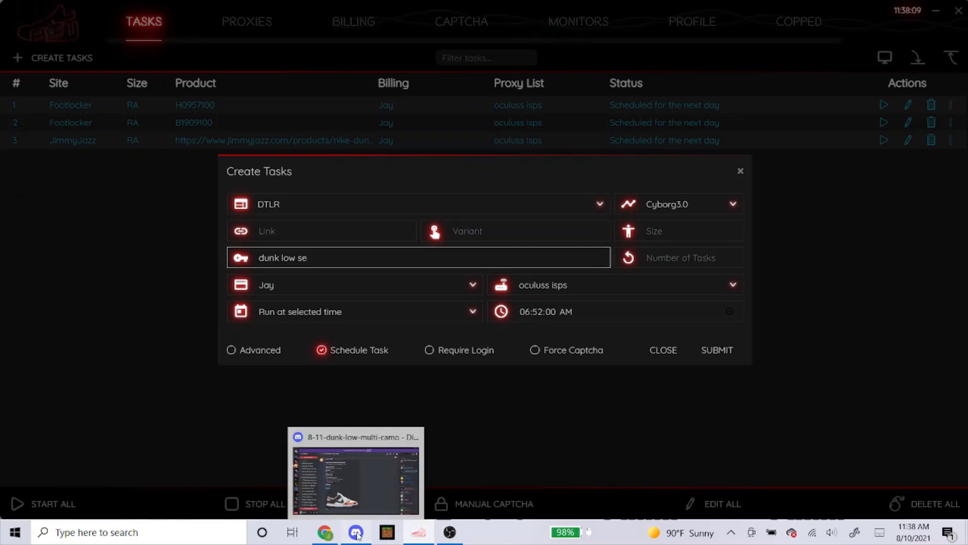
click(339, 450)
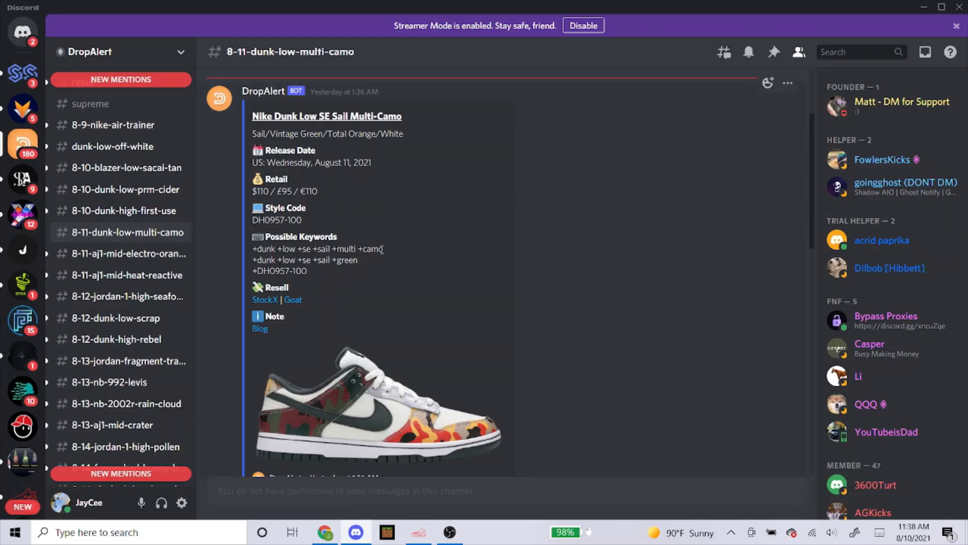
drag(392, 249, 265, 248)
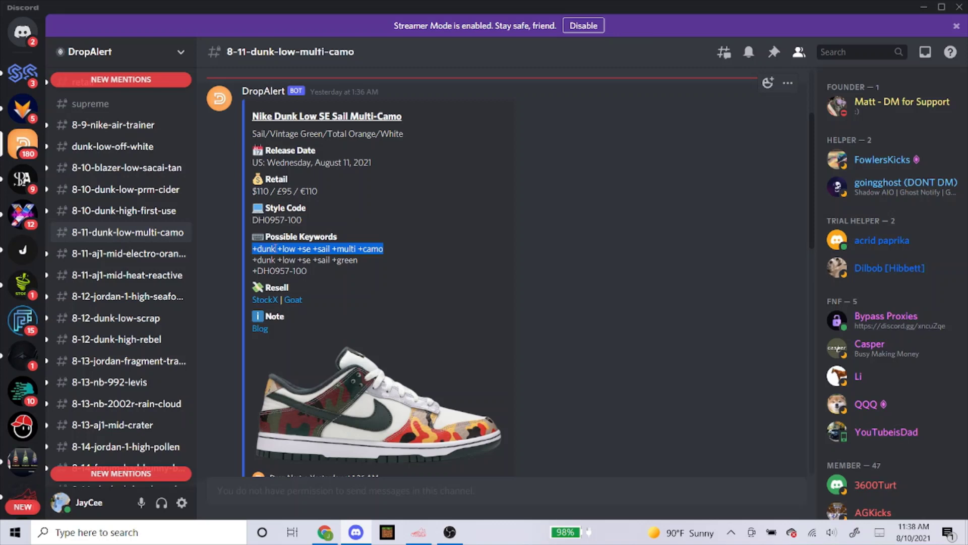
right_click(316, 248)
click(330, 261)
- Replace the 'dunk low se' keywords with the pasted '+dunk +low +se +sail +multi +camo' line
click(419, 532)
click(404, 255)
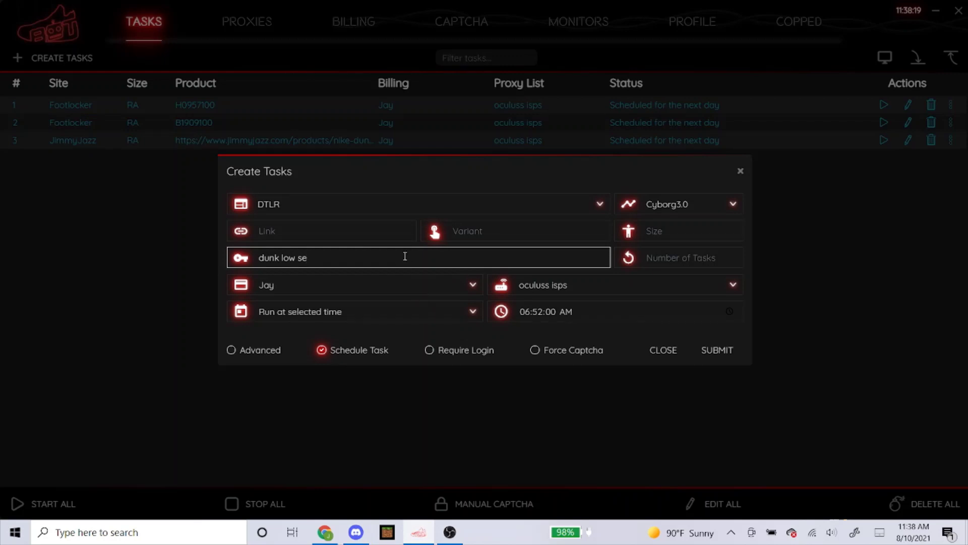
drag(404, 256, 182, 277)
key(BackSpace)
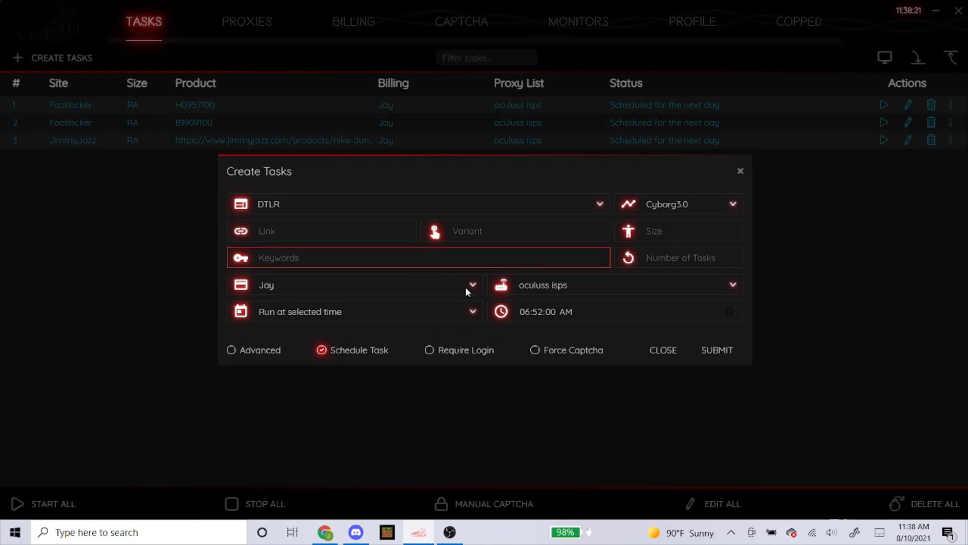
key(ctrl+v)
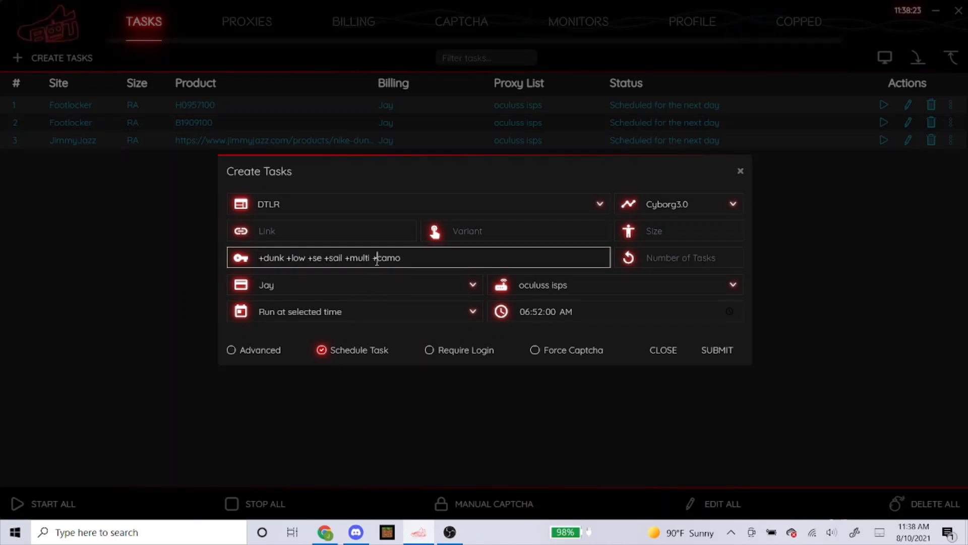
- Strip every '+' so the keywords read 'dunk low se sail multi camo'
click(377, 261)
key(BackSpace)
key(Left)
key(BackSpace)
key(Left)
key(Left)
key(Left)
key(Left)
key(BackSpace)
key(Left)
key(BackSpace)
key(Left)
key(Left)
key(Left)
key(Left)
key(BackSpace)
key(Left)
key(Left)
key(Left)
key(Left)
key(Left)
key(BackSpace)
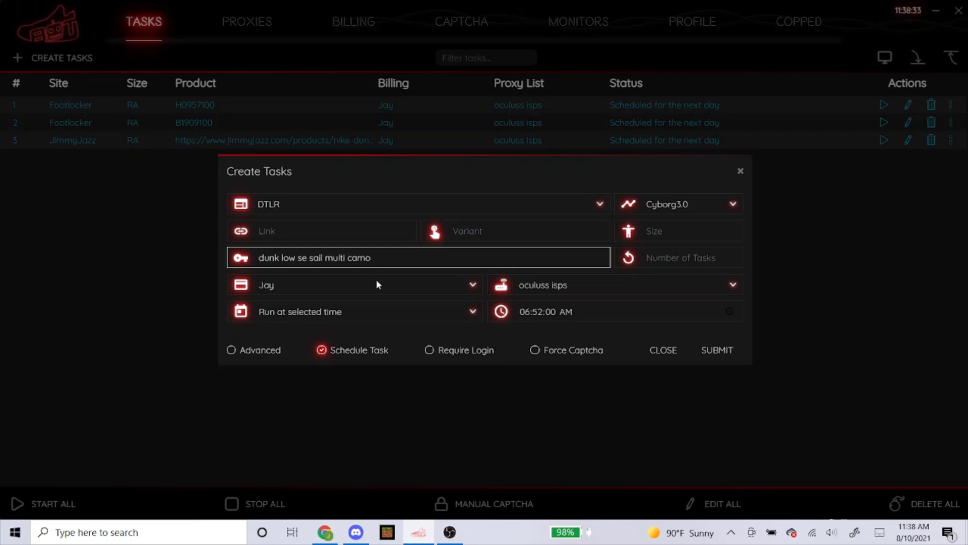
key(End)
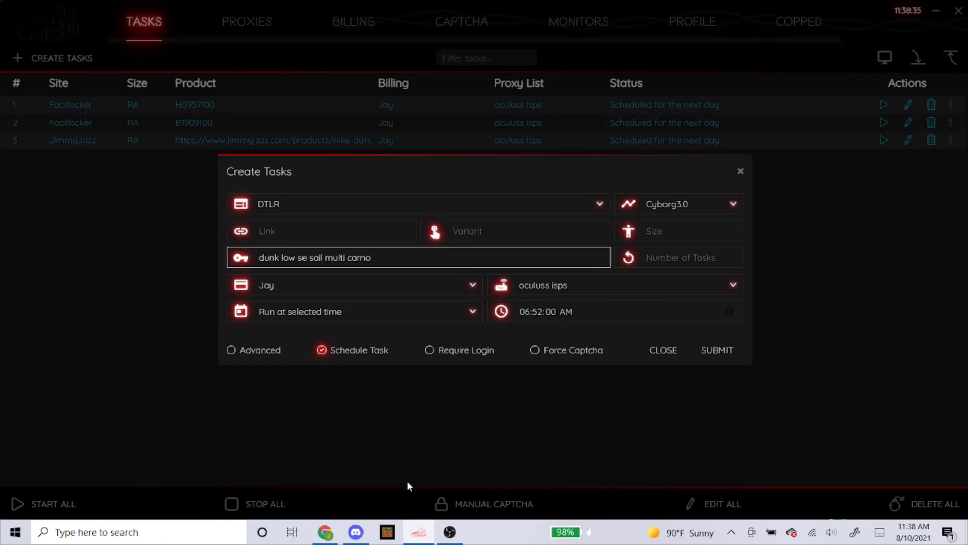
click(355, 532)
click(402, 224)
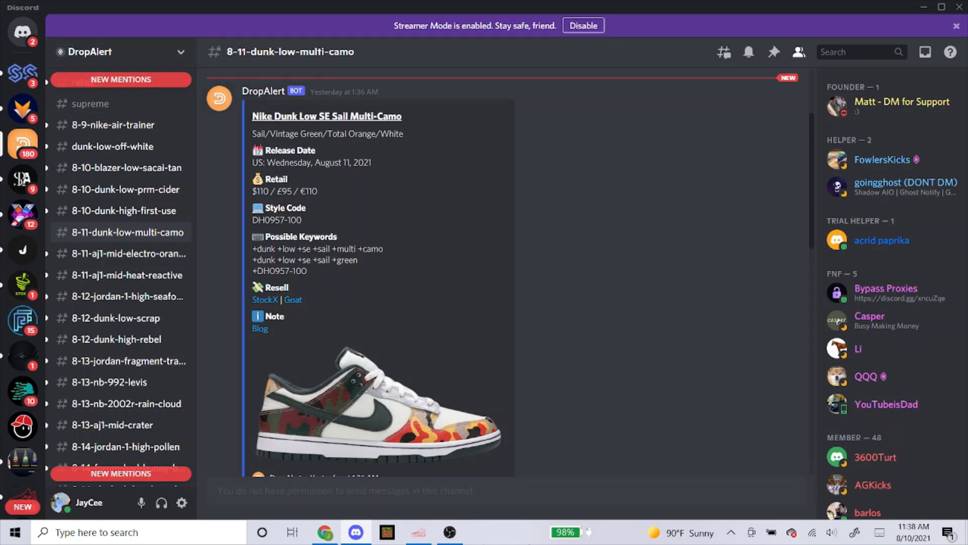
- Set the DTLR task's proxy to No Proxy, submit it, and close the task form
click(418, 531)
click(400, 252)
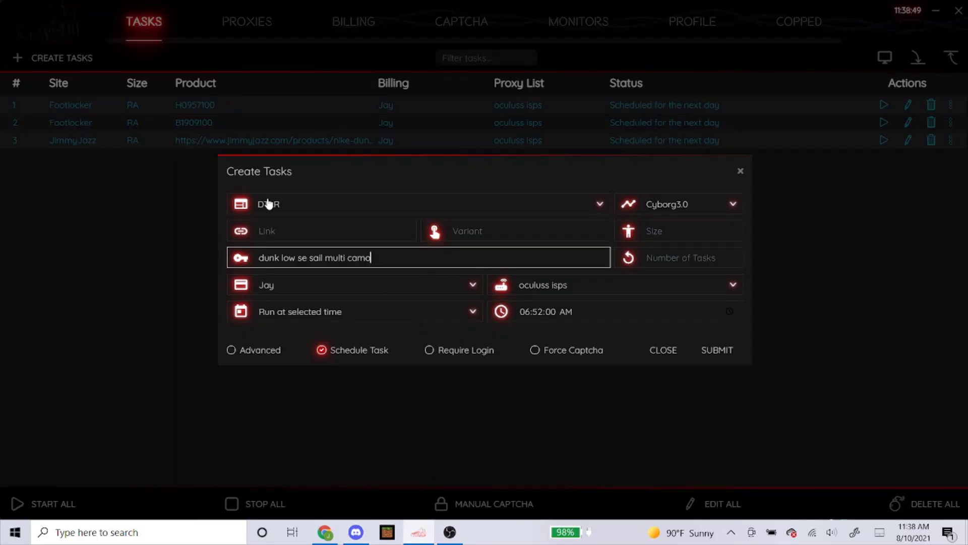
click(588, 286)
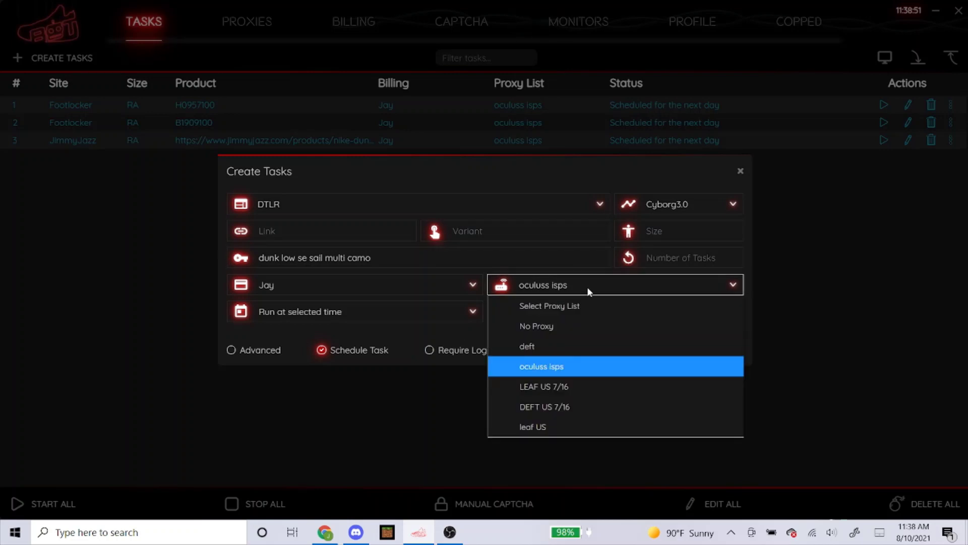
click(522, 328)
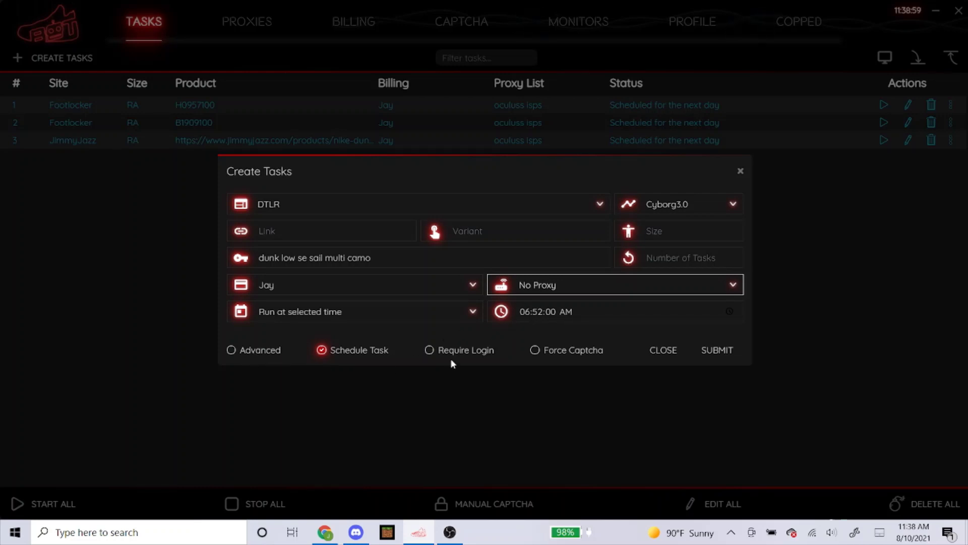
click(717, 350)
click(655, 352)
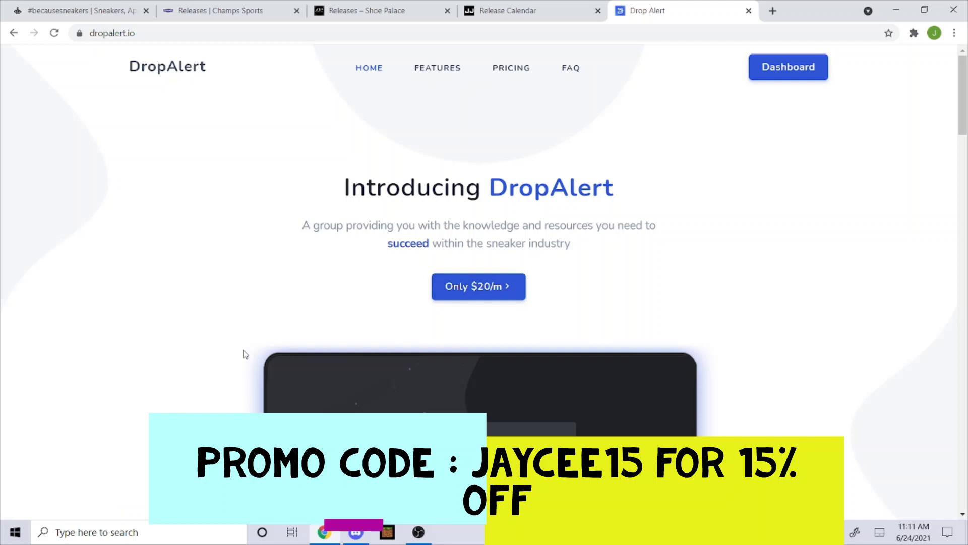
click(416, 534)
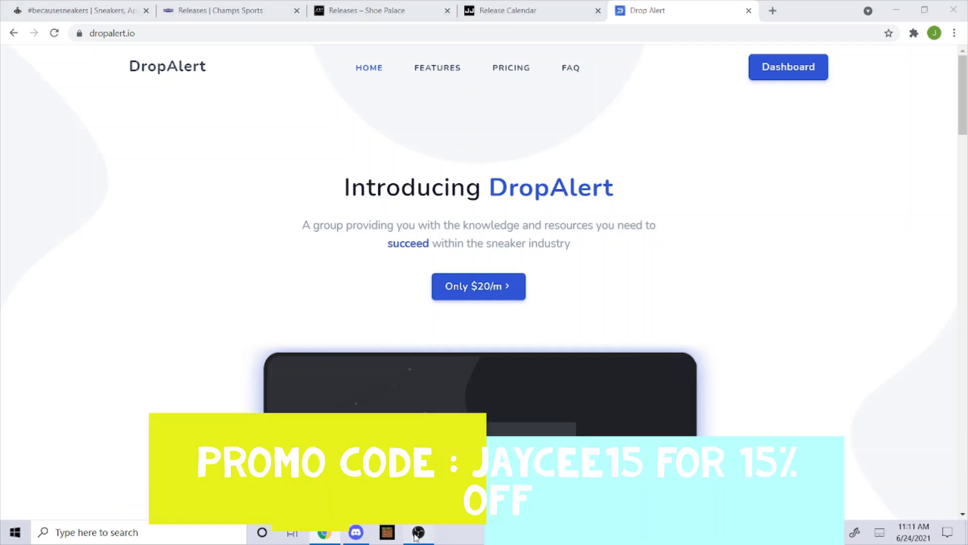